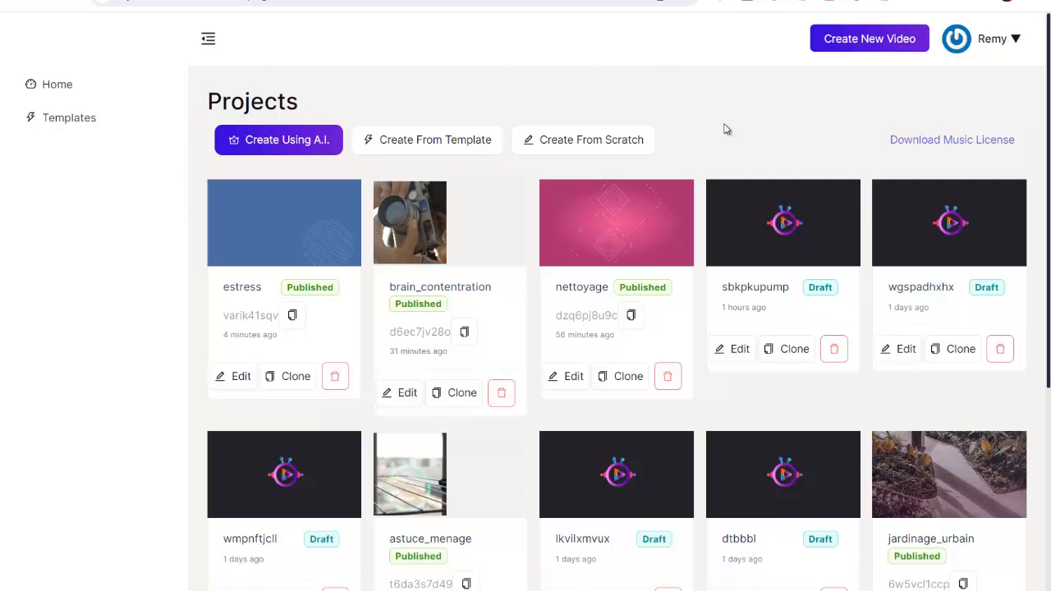
Start a new AI-generated video and set its language to French
click(885, 45)
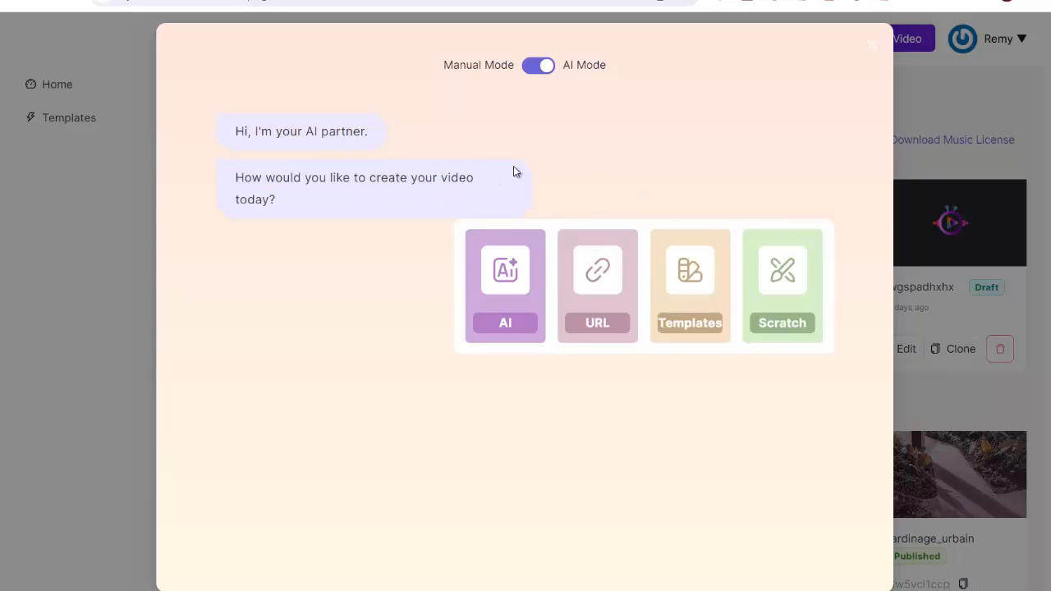
click(507, 271)
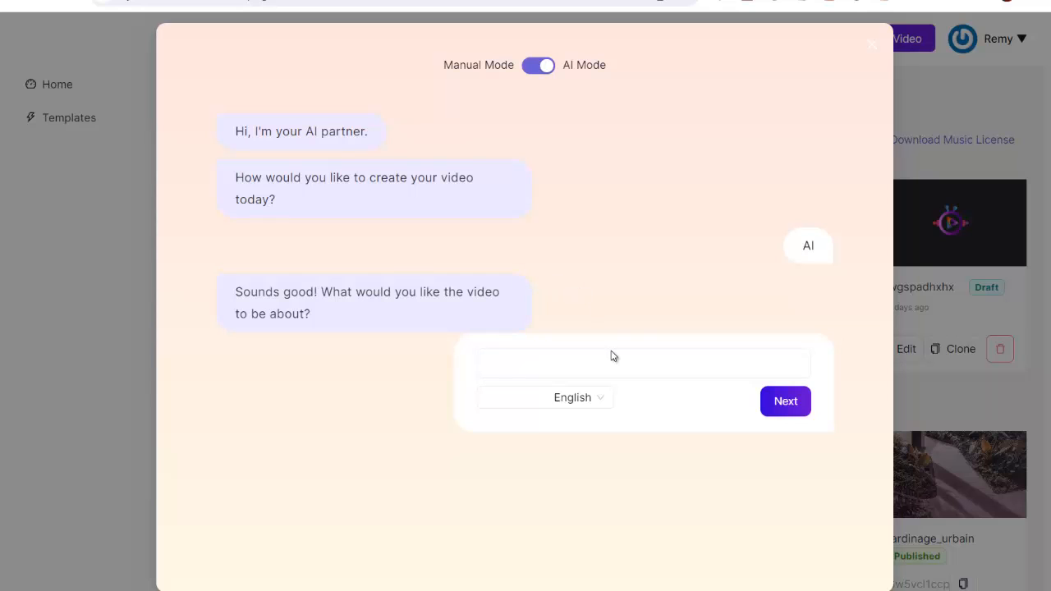
click(596, 404)
scroll(518, 301, down, 3)
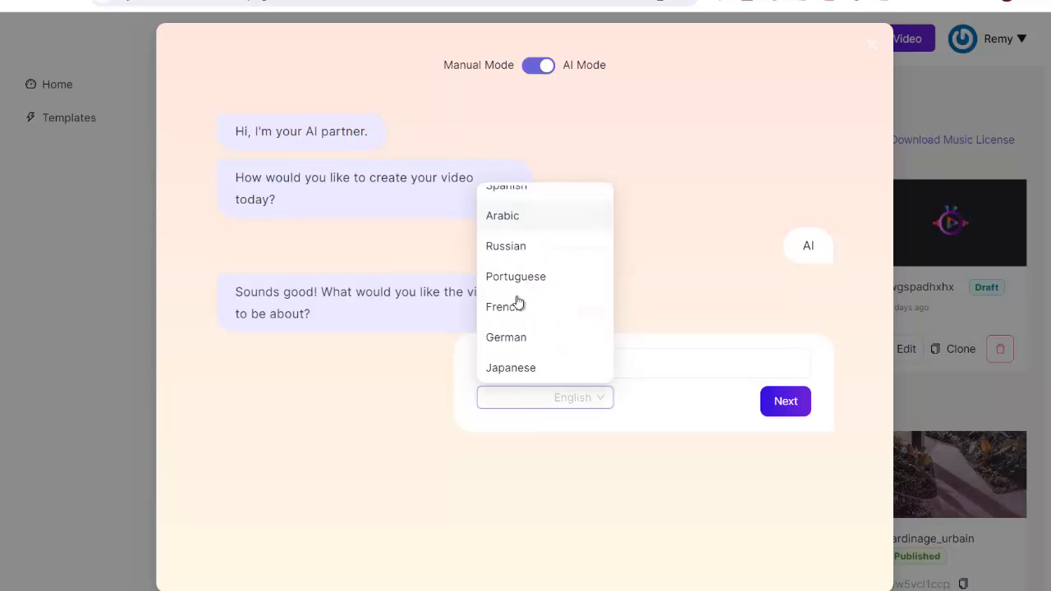
scroll(515, 333, up, 4)
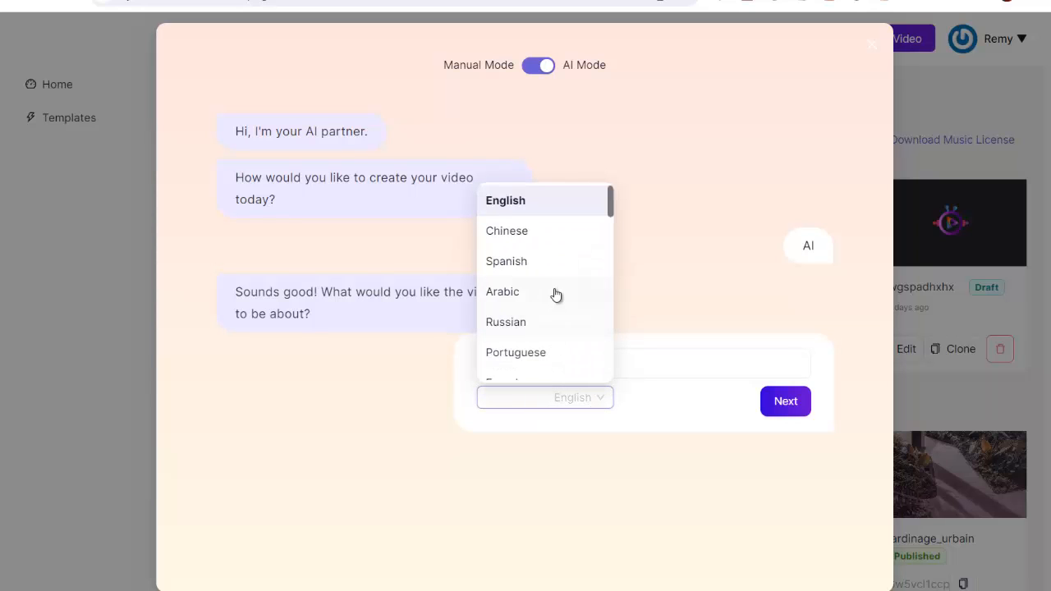
scroll(569, 215, down, 3)
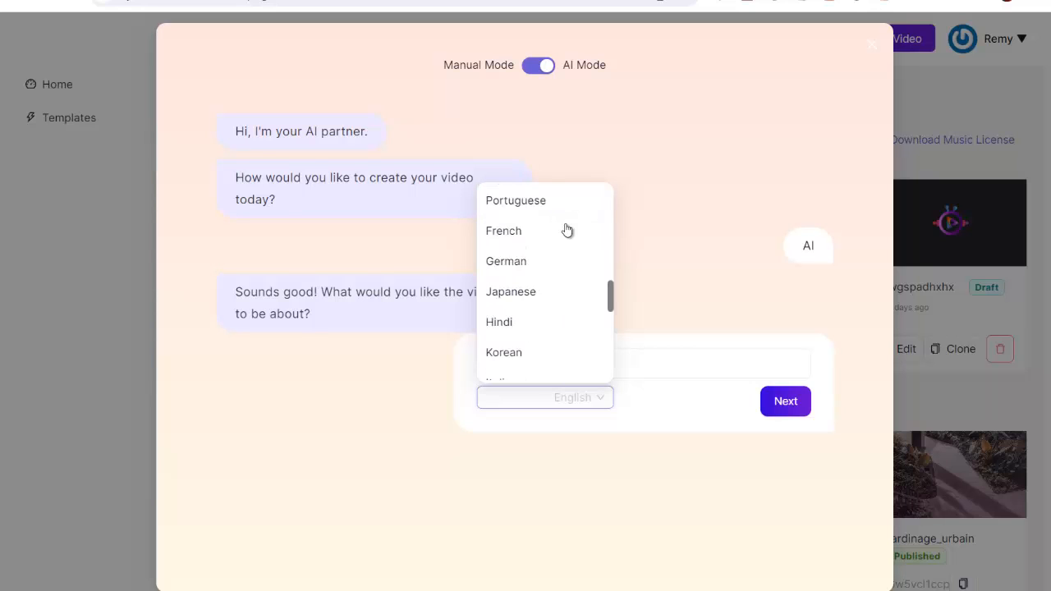
scroll(542, 312, up, 3)
scroll(556, 215, down, 1)
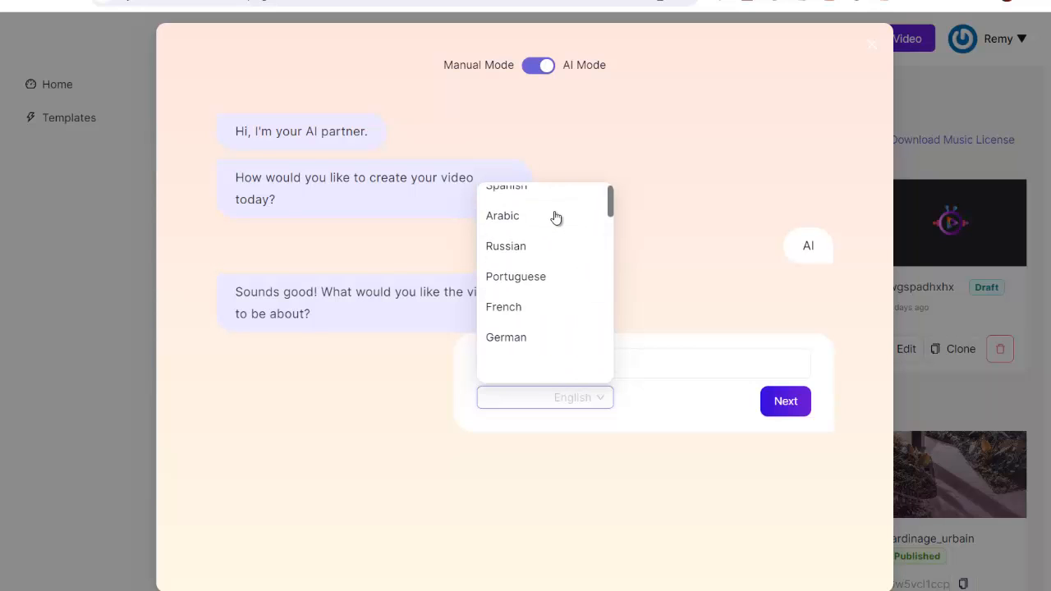
click(497, 308)
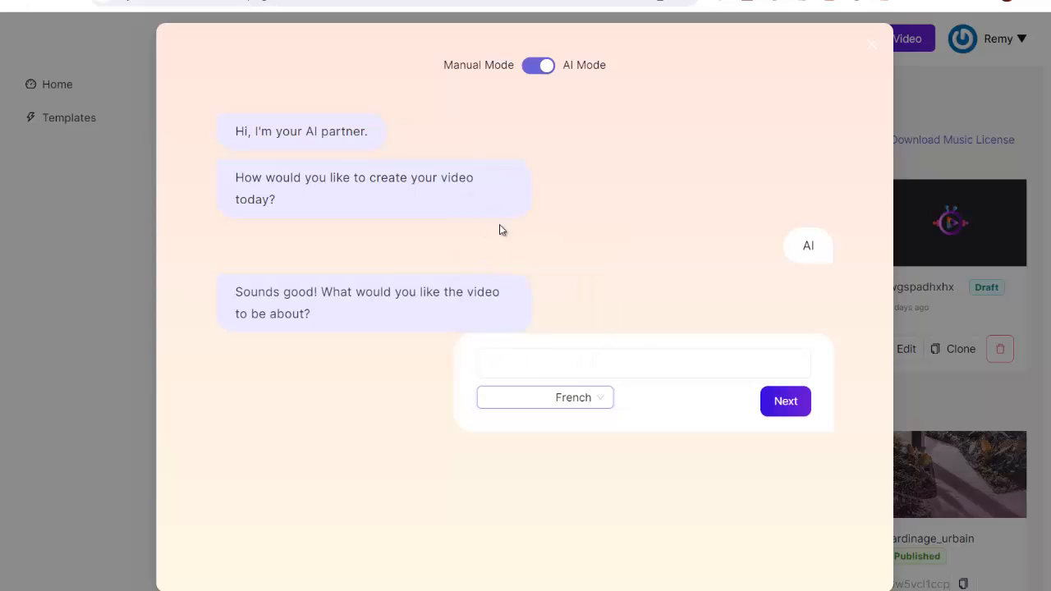
Submit the topic "comment se concentrer" and generate the script from the idea "Les meilleures techniques pour améliorer la concentration" with its proposed outline
click(504, 357)
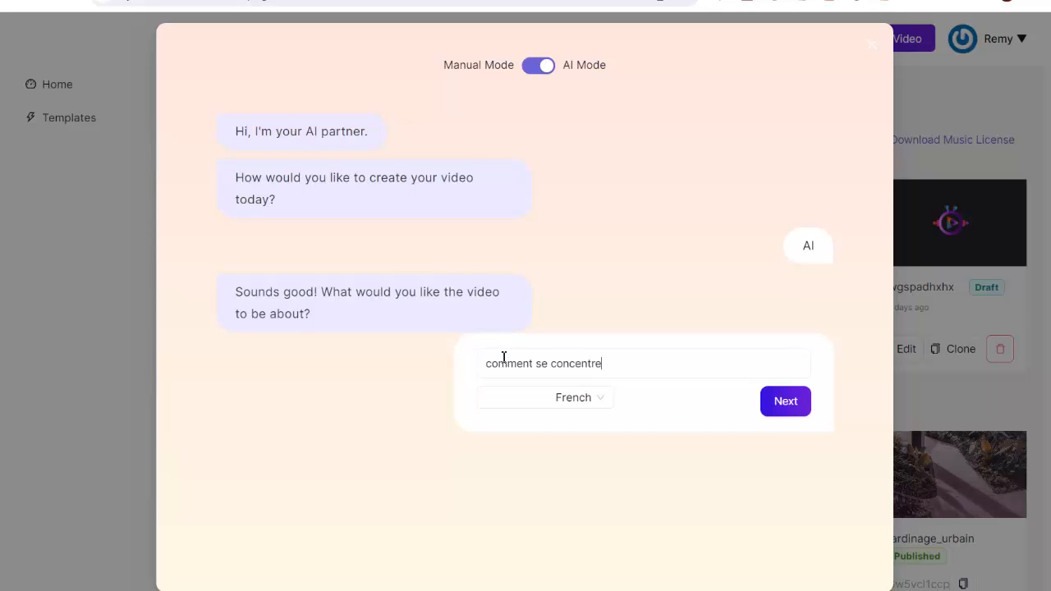
click(790, 399)
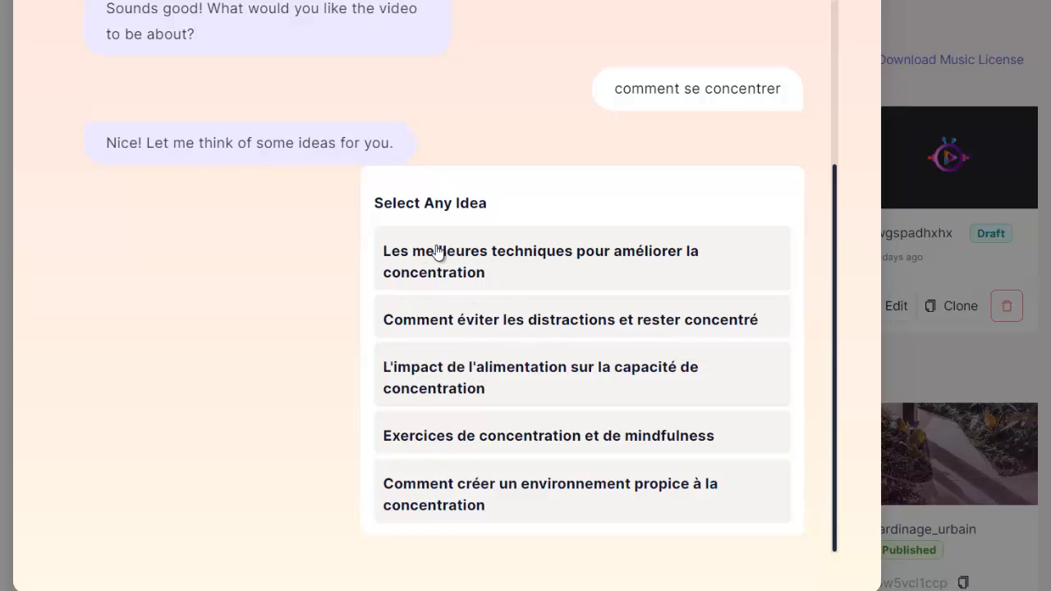
click(486, 262)
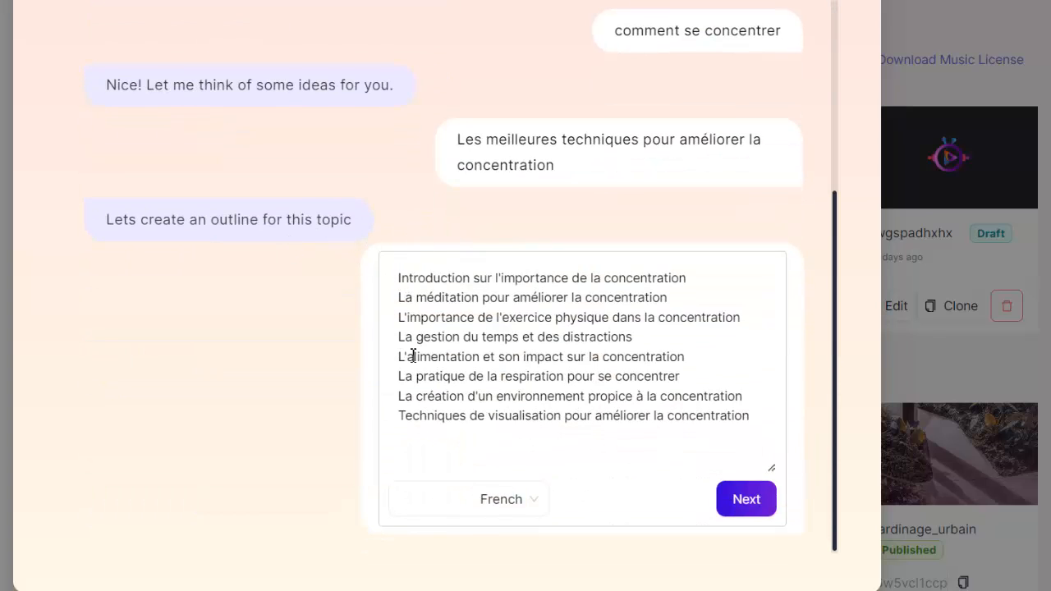
click(745, 500)
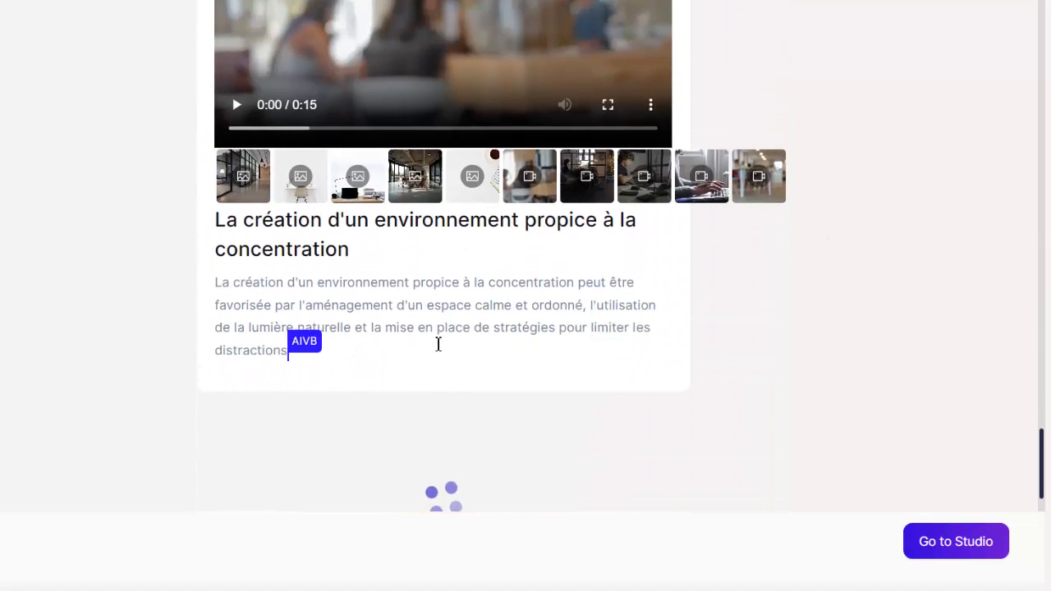
Replace the introduction scene's video with the suggested clip of the woman sitting cross-legged on the grass
scroll(648, 279, up, 20)
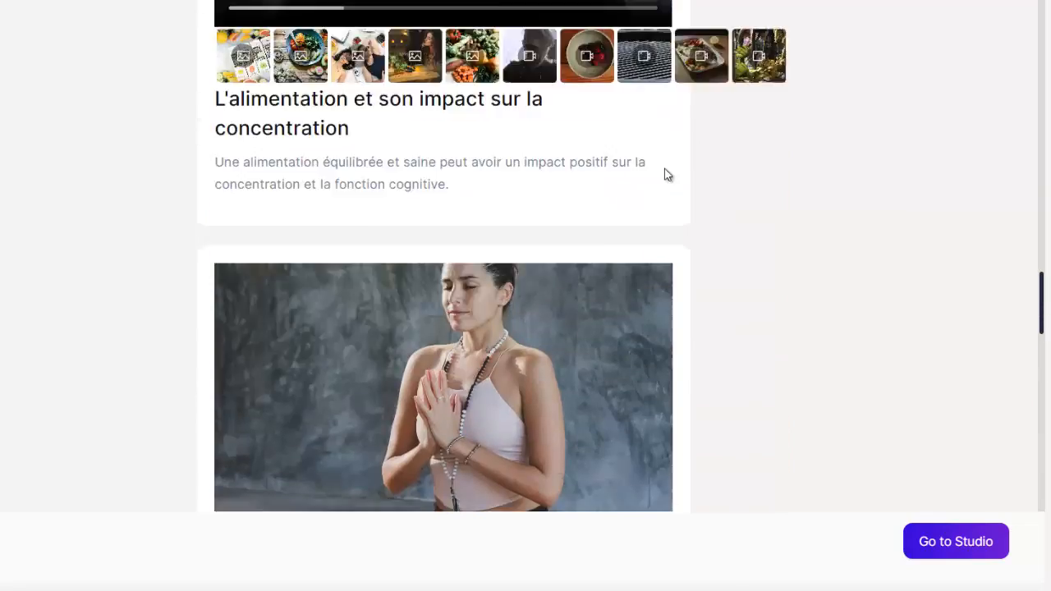
scroll(666, 175, up, 10)
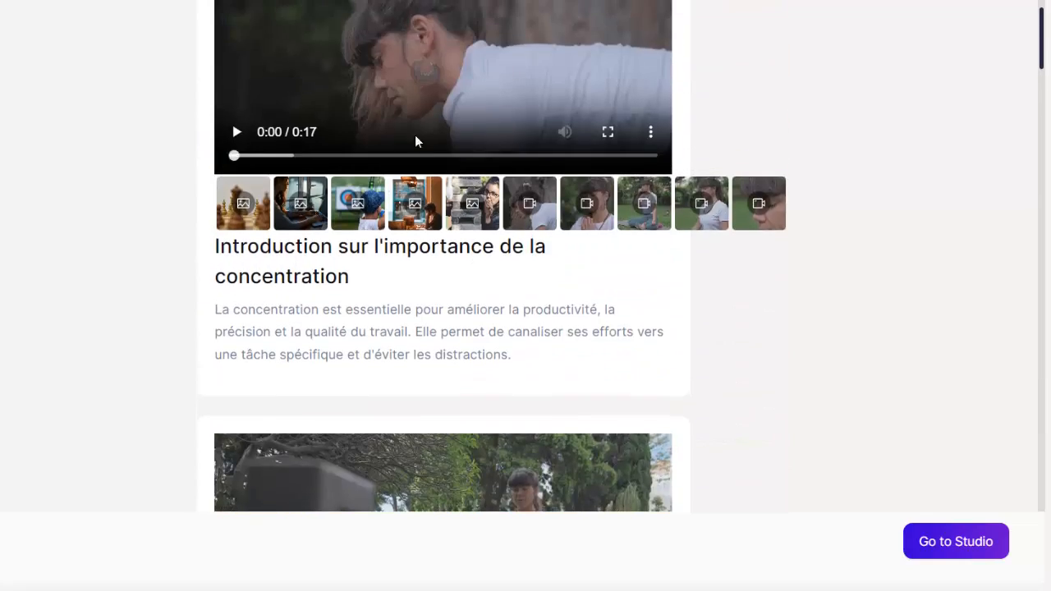
scroll(816, 206, down, 11)
scroll(821, 211, up, 15)
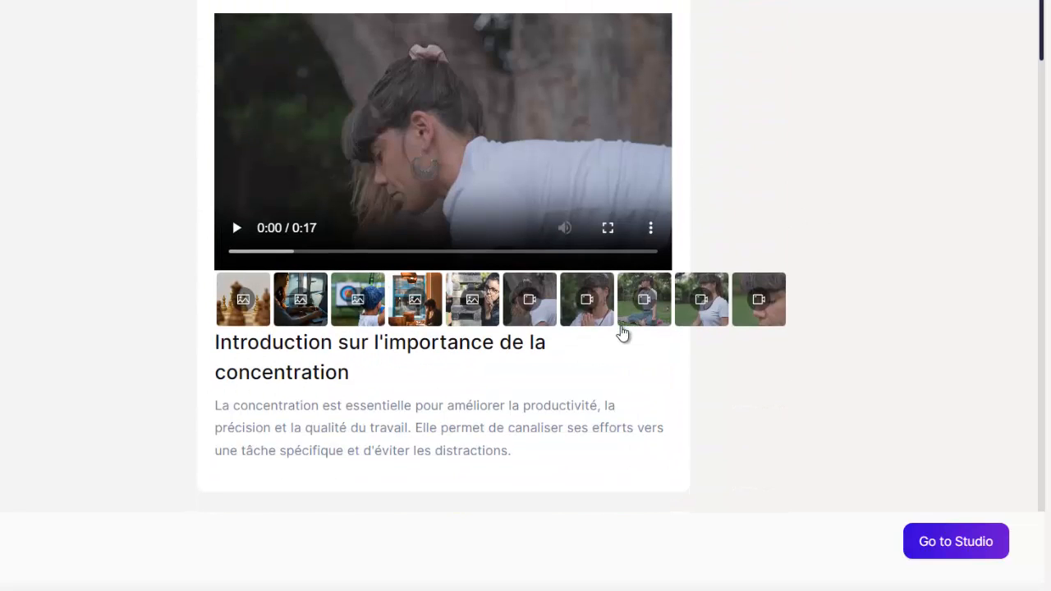
click(647, 317)
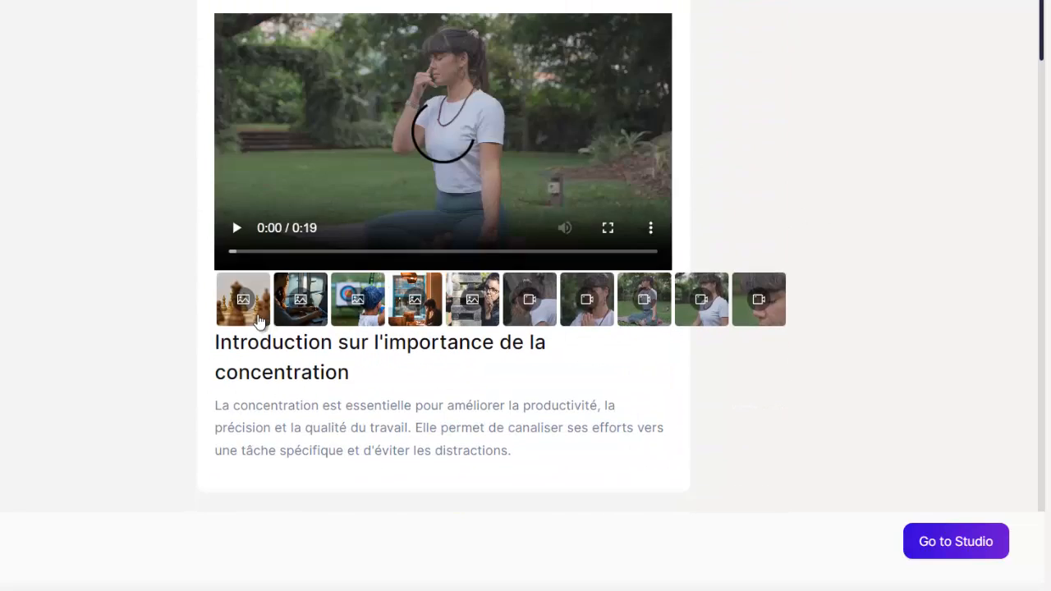
Try adding and removing characters in the introduction scene's title and description
scroll(681, 321, down, 2)
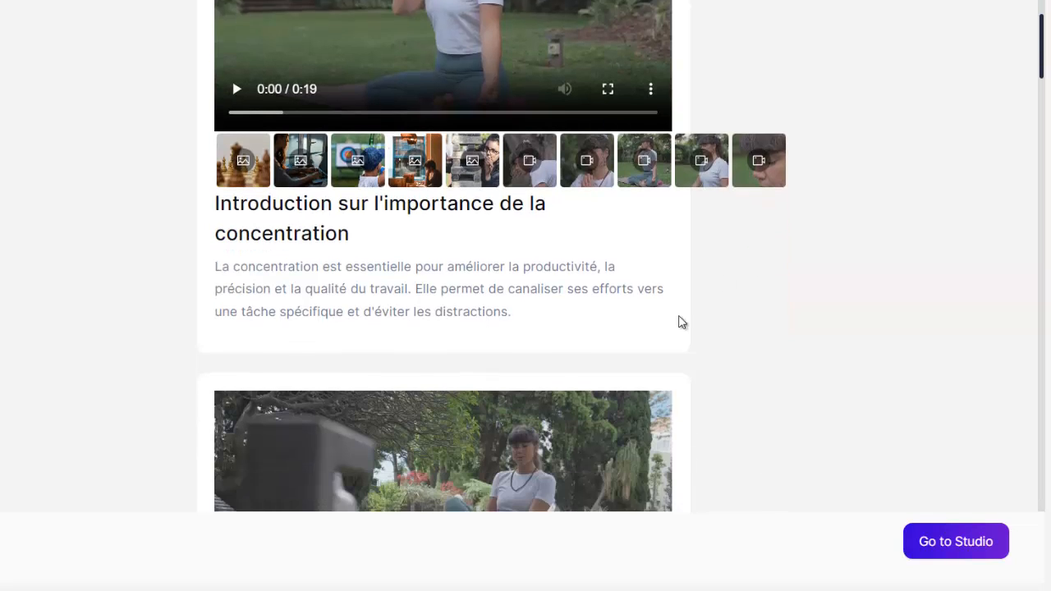
click(374, 168)
text(cp)
key(BackSpace)
key(BackSpace)
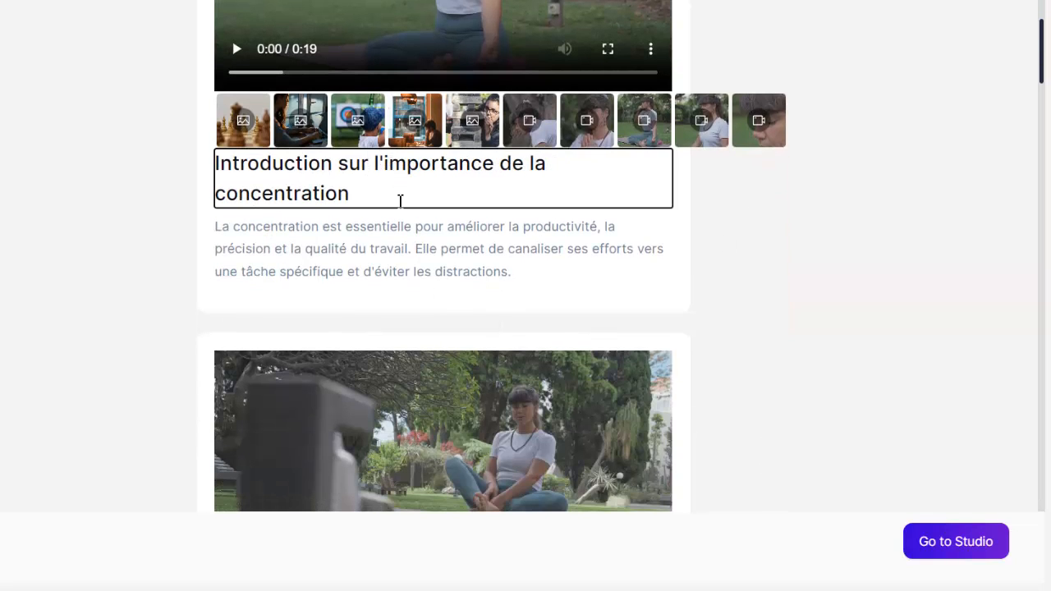
click(399, 243)
text(dd)
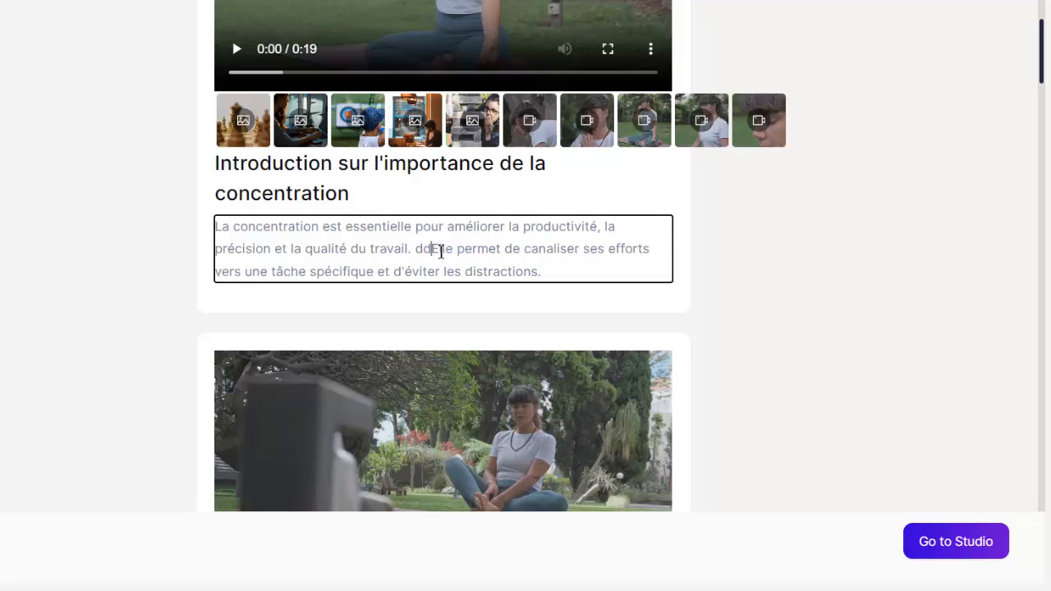
key(BackSpace)
key(BackSpace)
Review the remaining scenes and open the project in the studio with the white template style that has blue, coral and purple blobs
scroll(621, 234, down, 8)
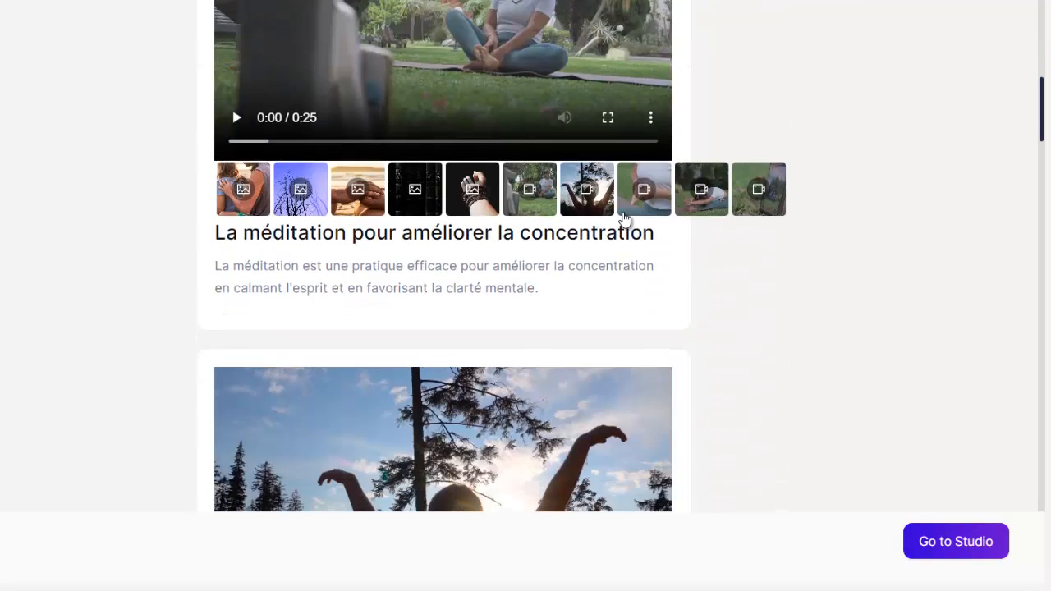
scroll(449, 60, down, 3)
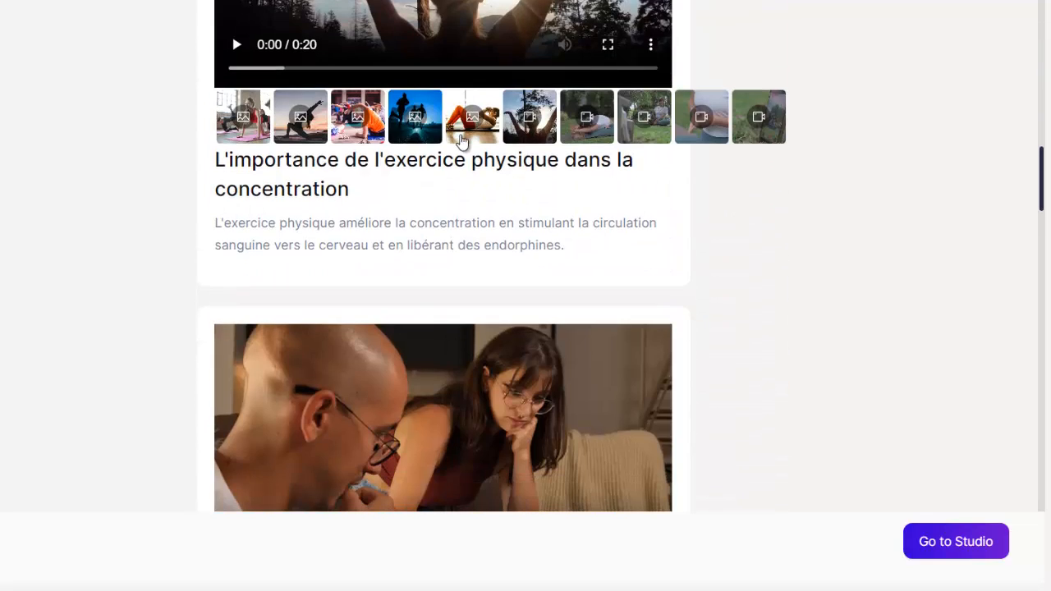
scroll(462, 141, down, 9)
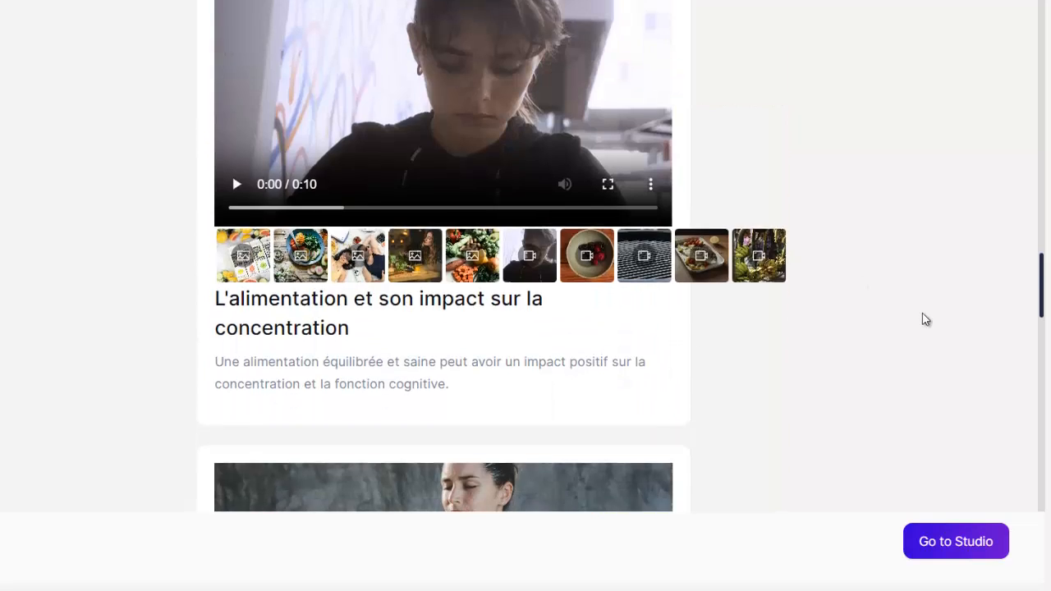
scroll(931, 353, down, 9)
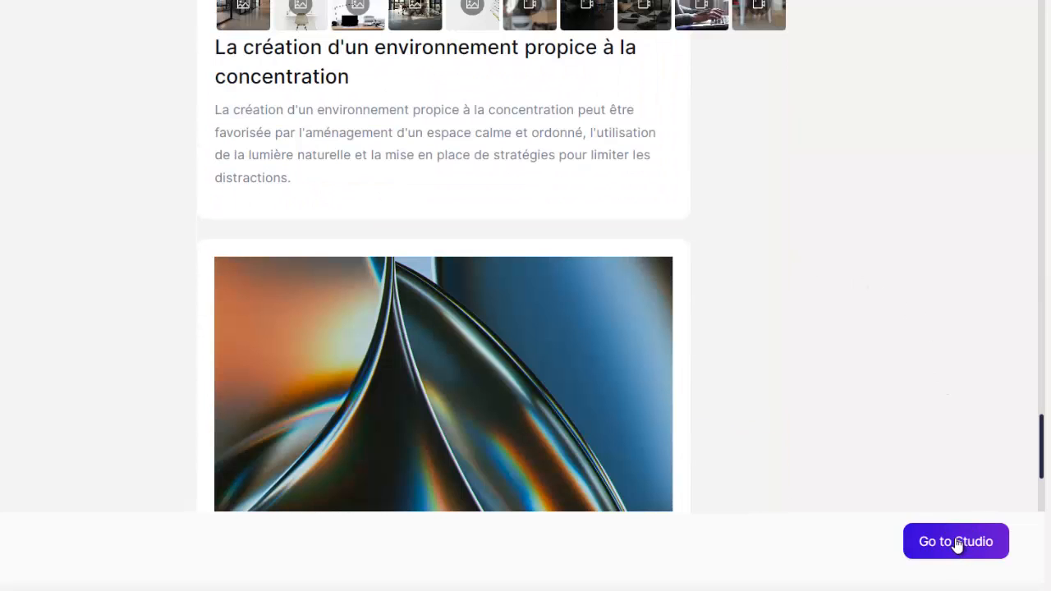
click(956, 542)
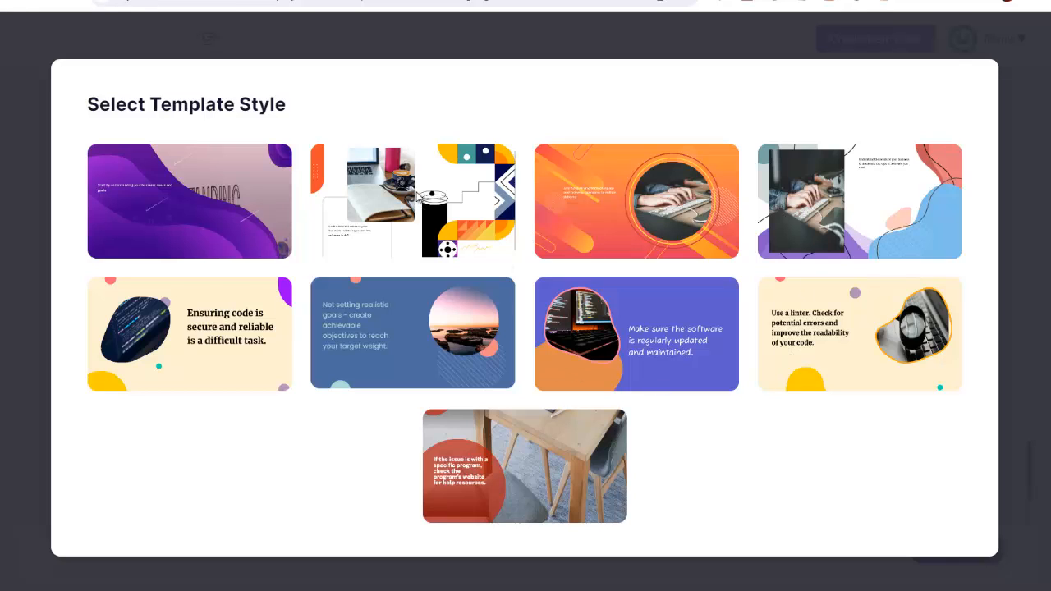
click(594, 221)
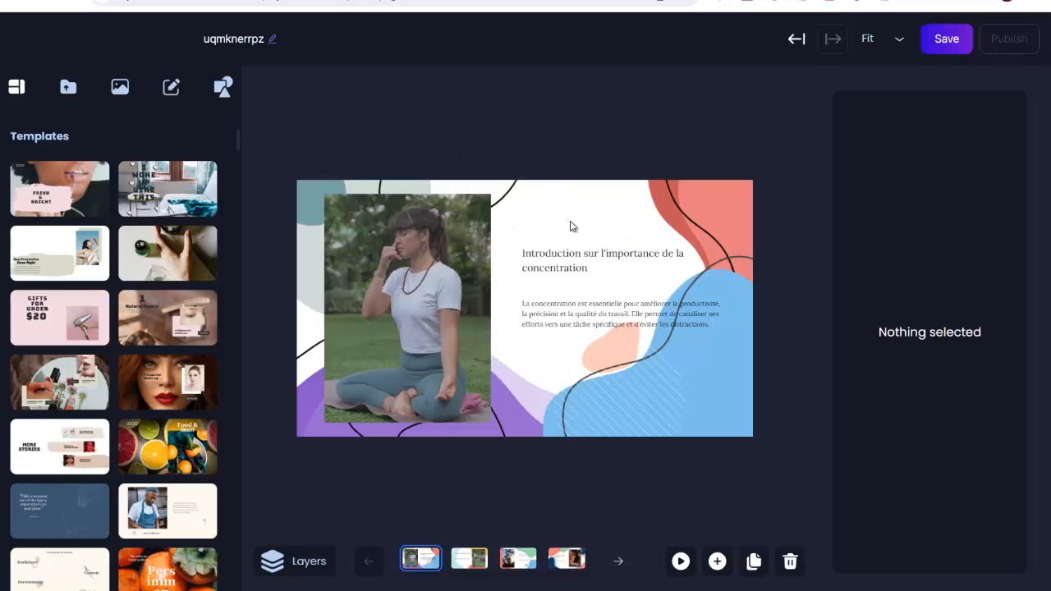
Examine the second, third and fourth slides of the generated video
click(466, 556)
click(524, 561)
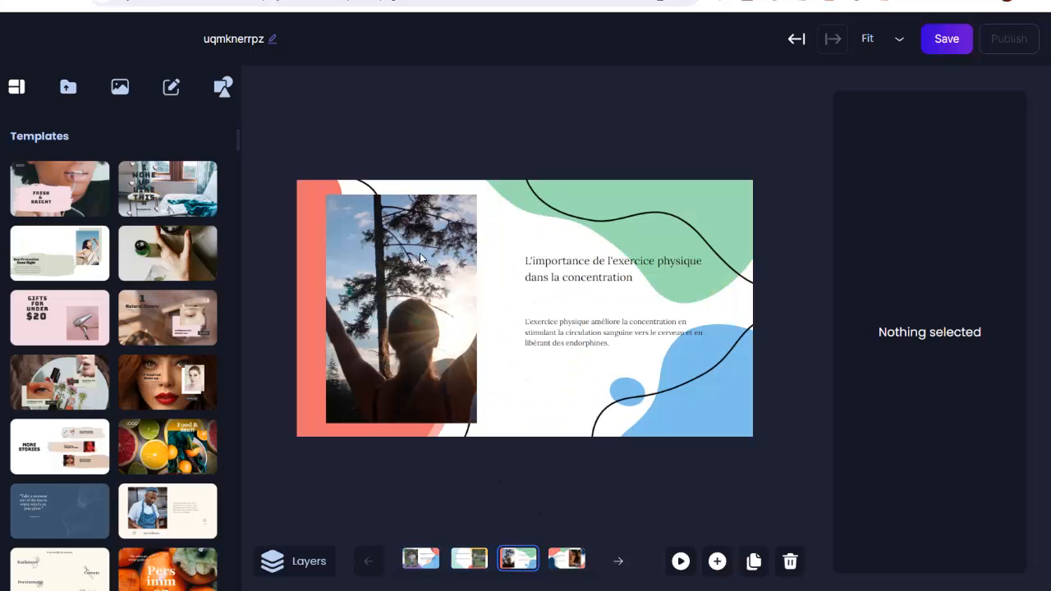
click(569, 566)
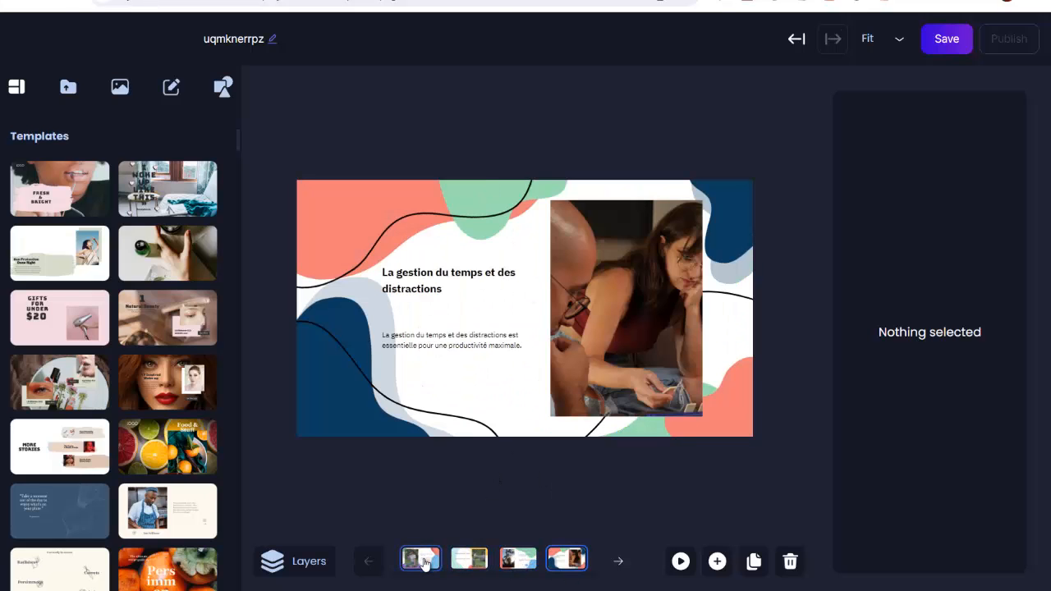
Add a heart shape to the "La méditation pour améliorer la concentration" slide, shrunk and placed just below the description text
click(467, 562)
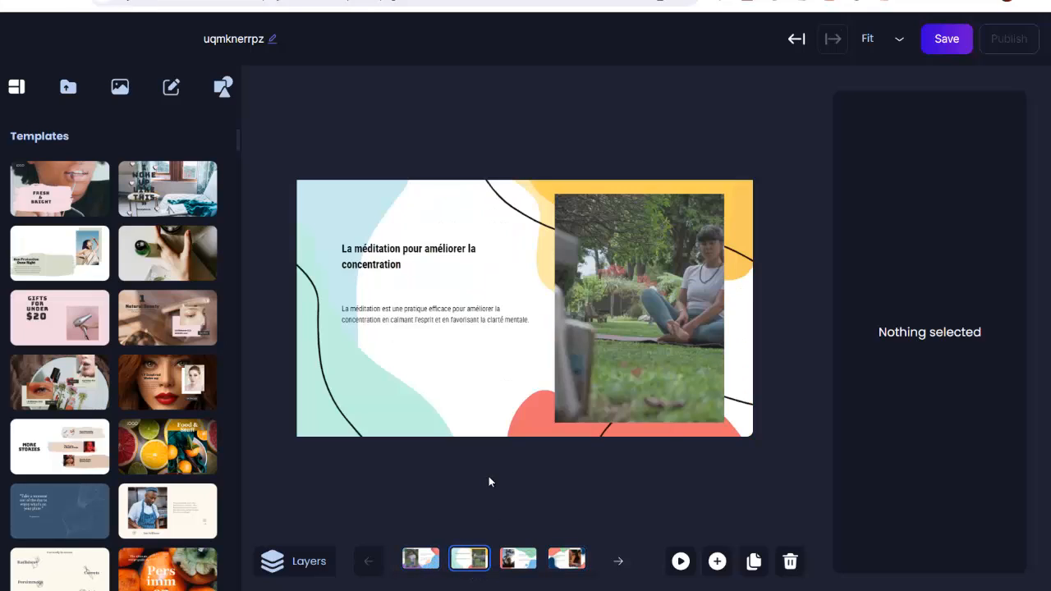
click(223, 87)
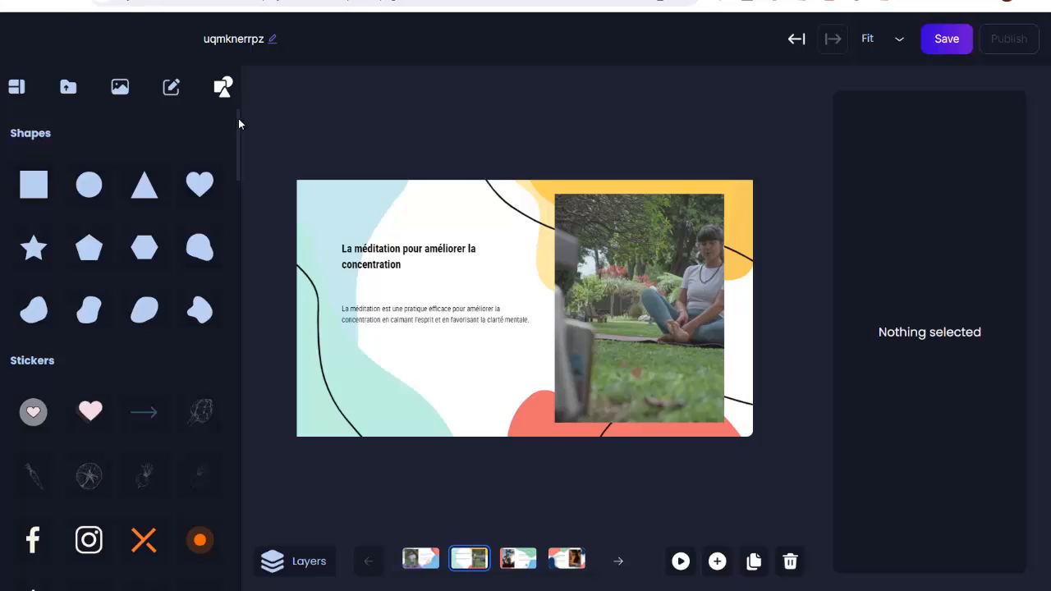
drag(218, 197, 388, 287)
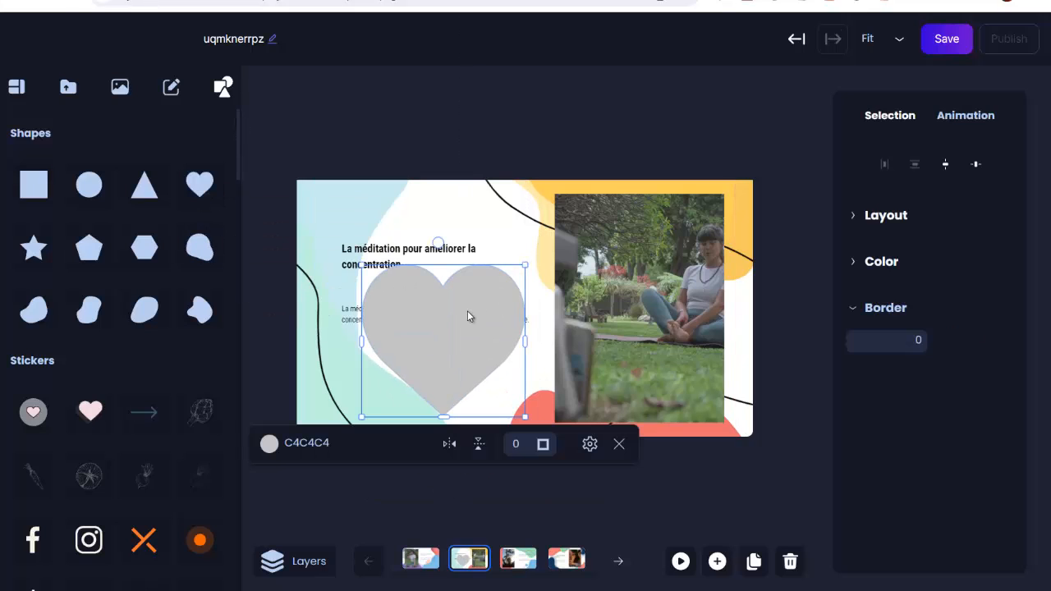
drag(467, 317, 507, 321)
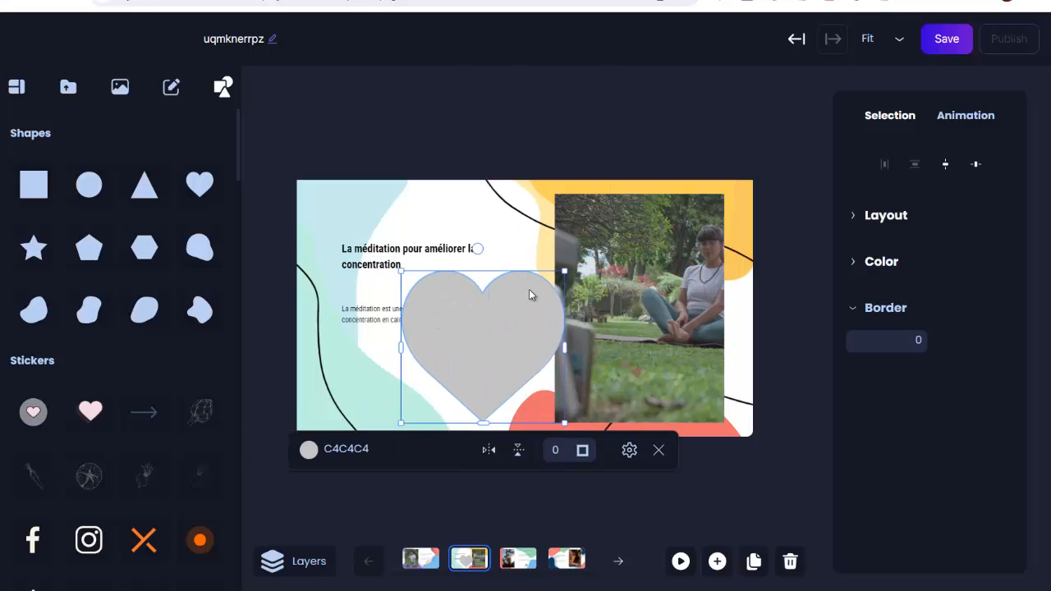
drag(565, 270, 517, 315)
mouse_move(472, 350)
mouse_down()
mouse_move(495, 359)
mouse_move(461, 367)
mouse_up()
Search the stock media for "concentration" and fill the heart with the 0:10 video of the woman in a knitted hat
click(120, 88)
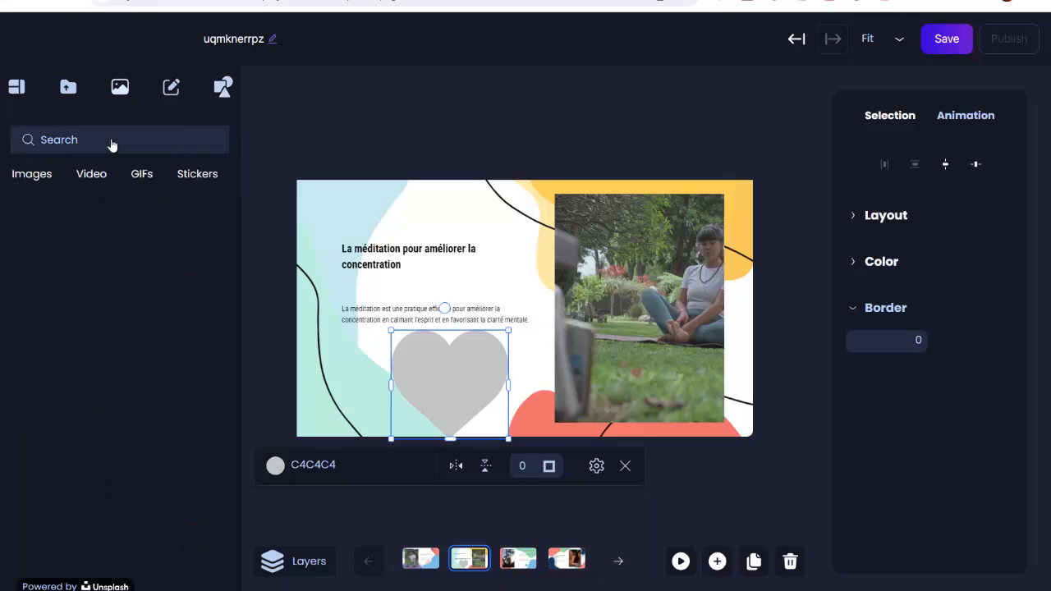
click(117, 139)
text(concentra)
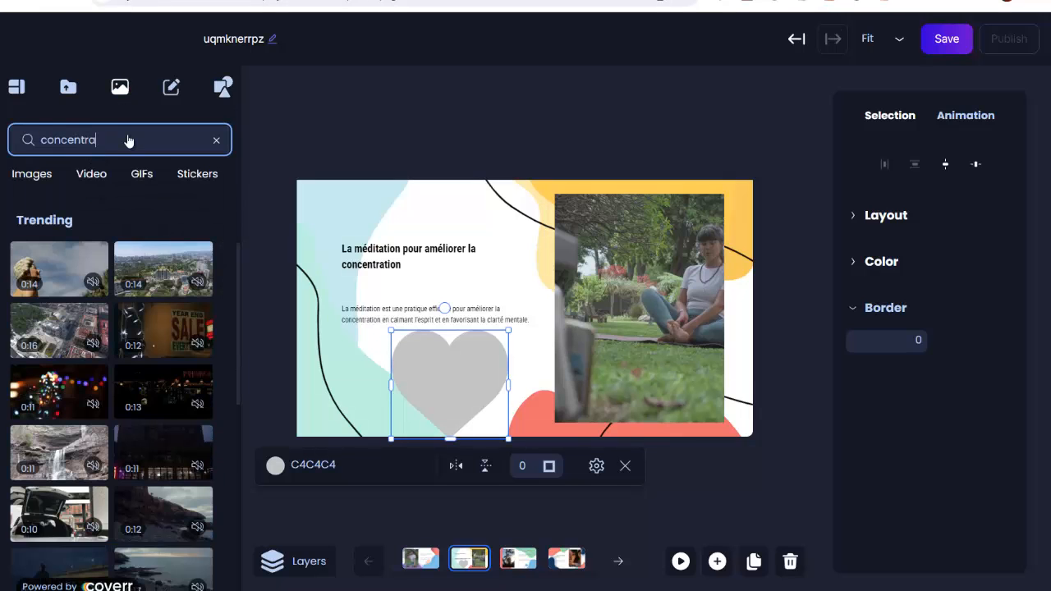
text(tion)
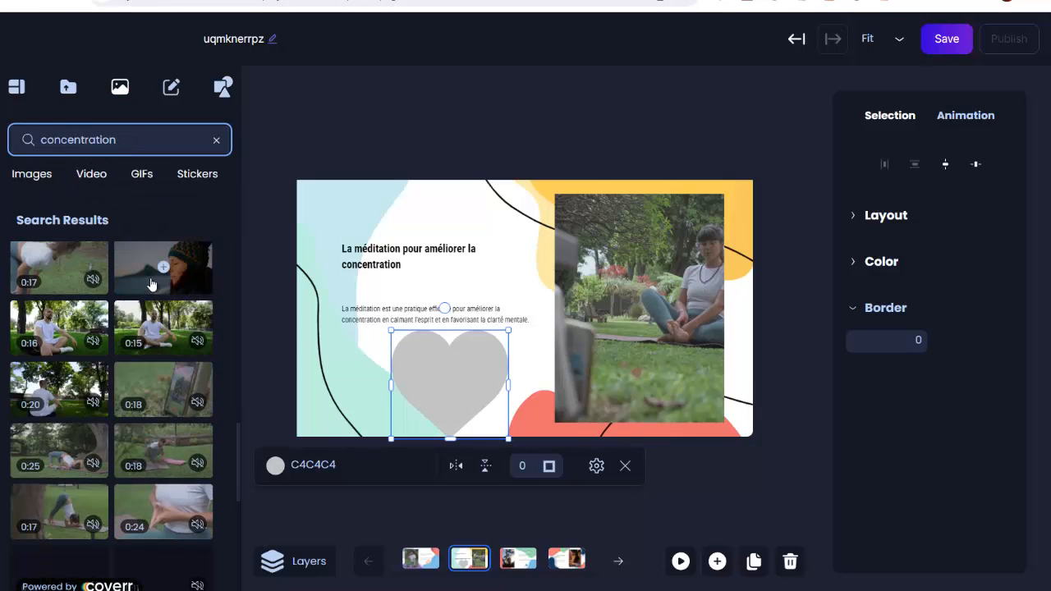
drag(149, 269, 456, 364)
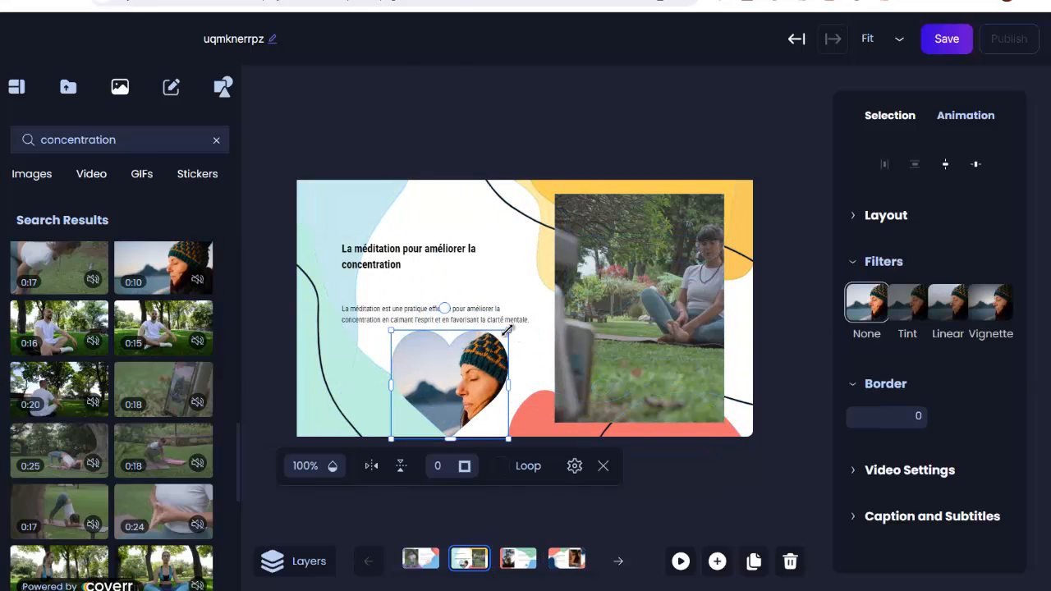
Enlarge the heart-shaped video, position it over the slide's text area beside the garden clip, and play it
drag(508, 330, 600, 244)
drag(510, 362, 464, 340)
click(445, 318)
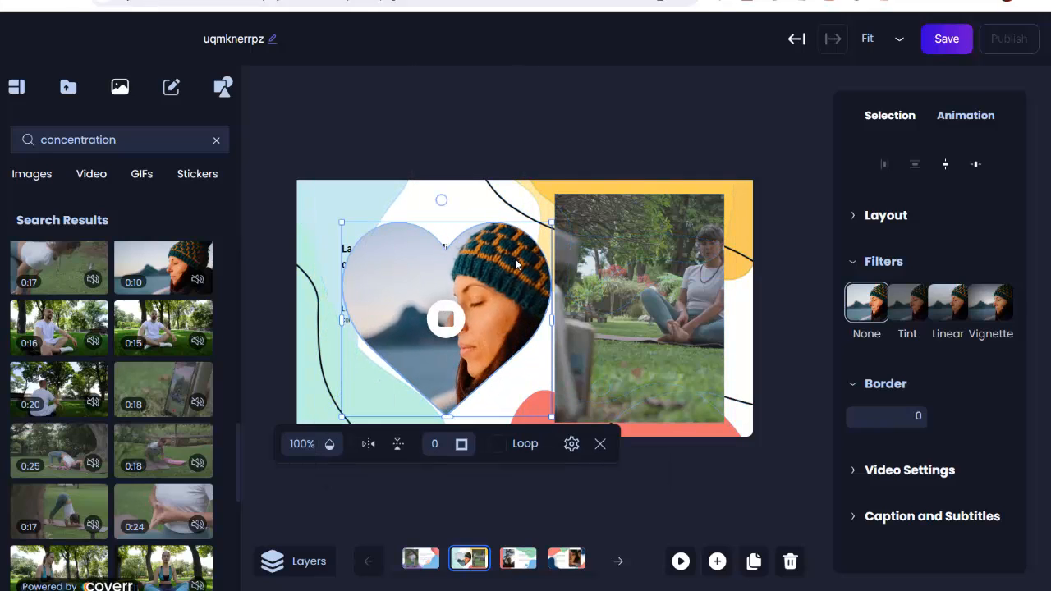
Shift the heart-shaped video slightly up and left, and bring the slide's description and title text in front of it in the layer order
mouse_move(507, 248)
mouse_down()
mouse_move(480, 241)
mouse_move(489, 237)
mouse_up()
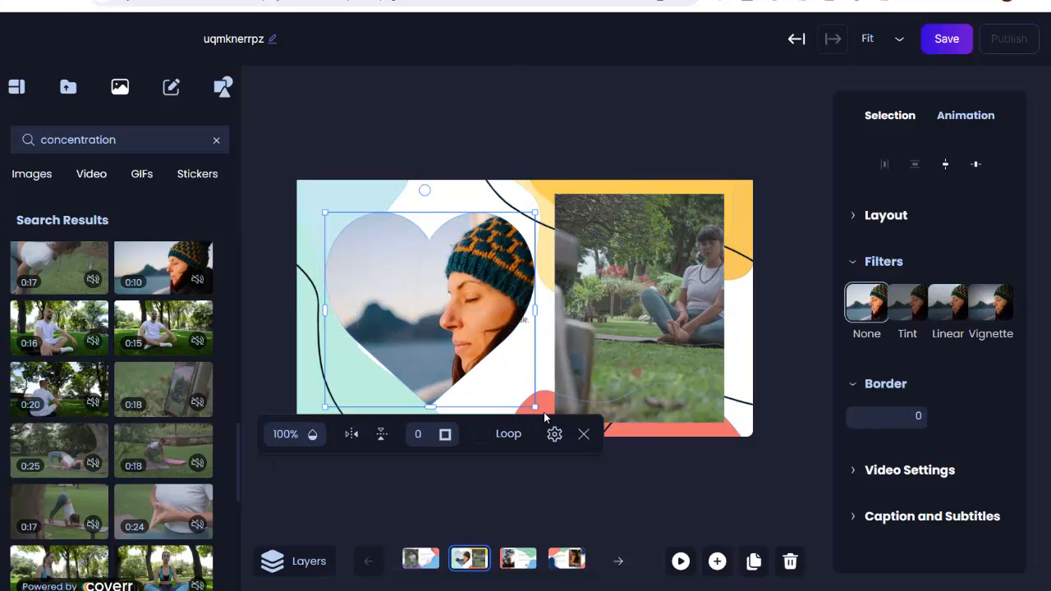
click(279, 559)
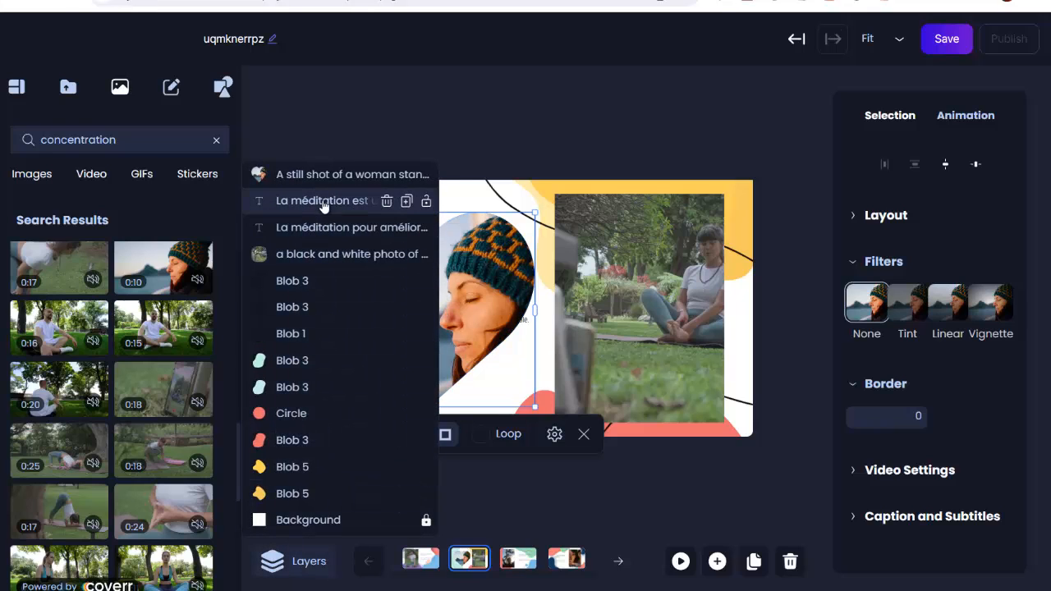
drag(324, 196, 325, 168)
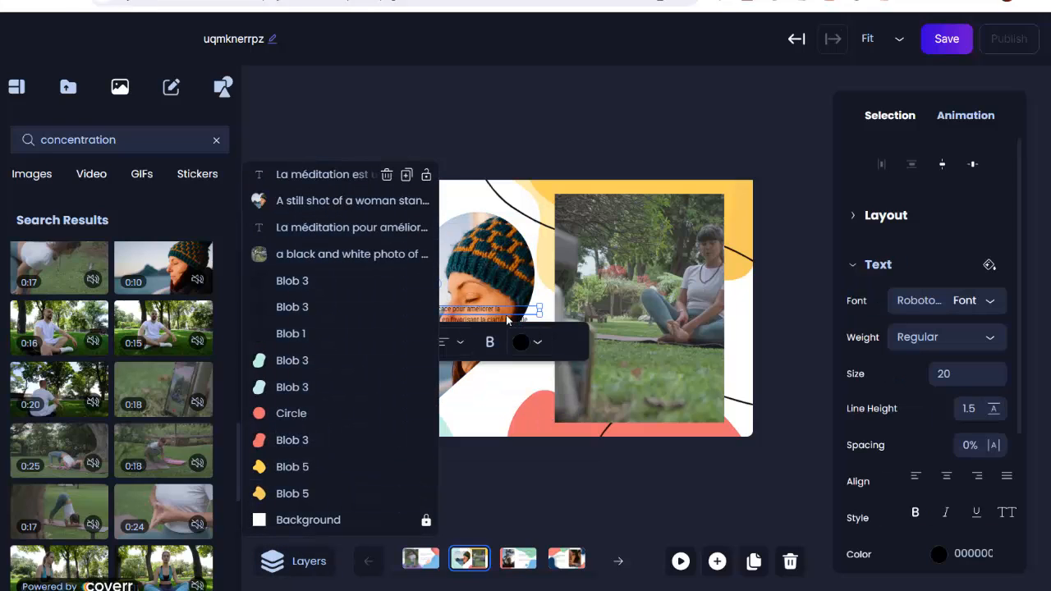
drag(317, 226, 312, 187)
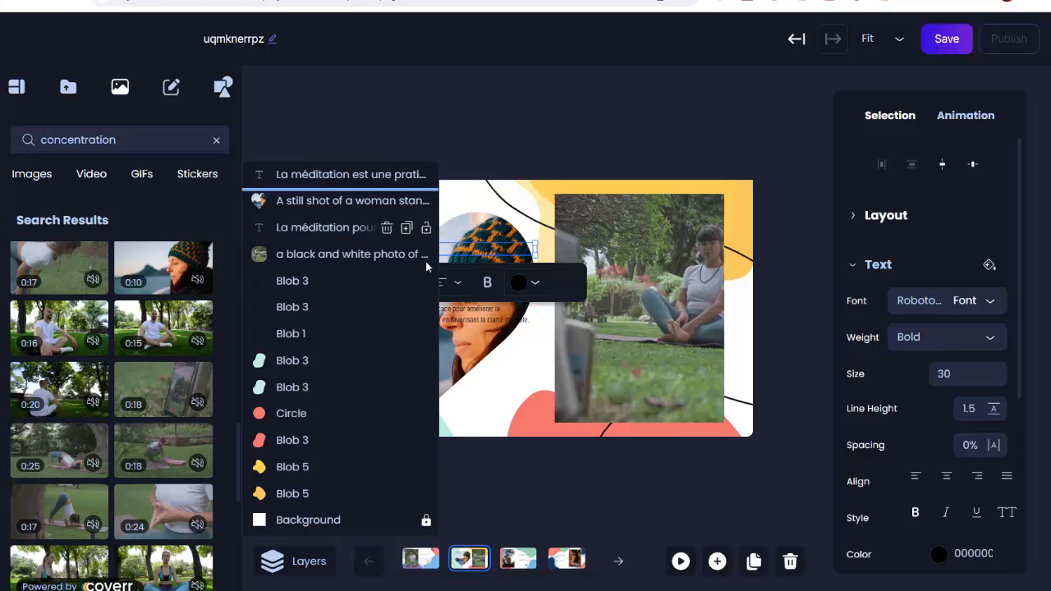
click(513, 398)
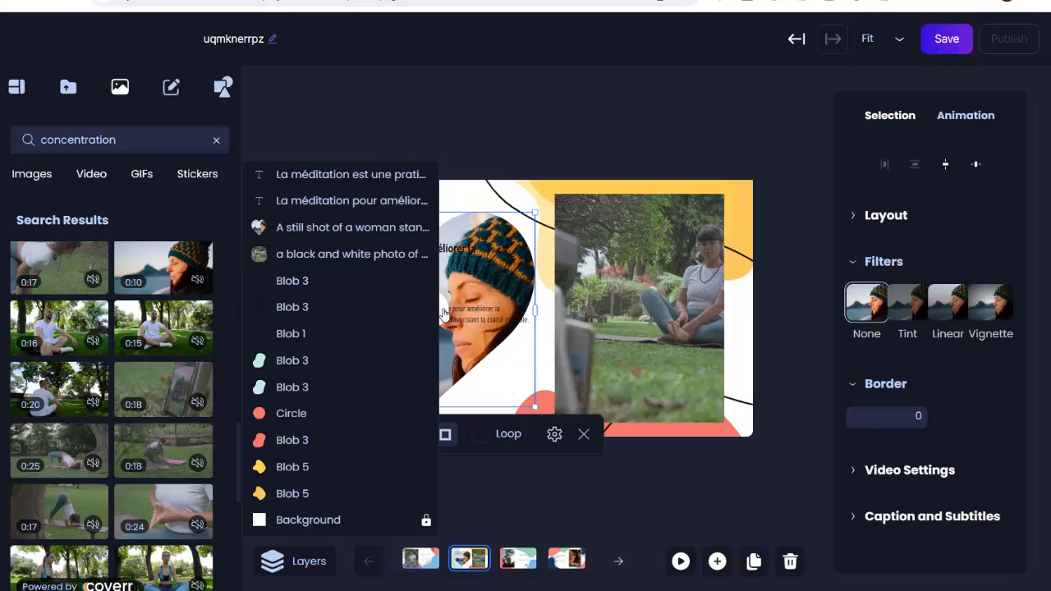
click(296, 560)
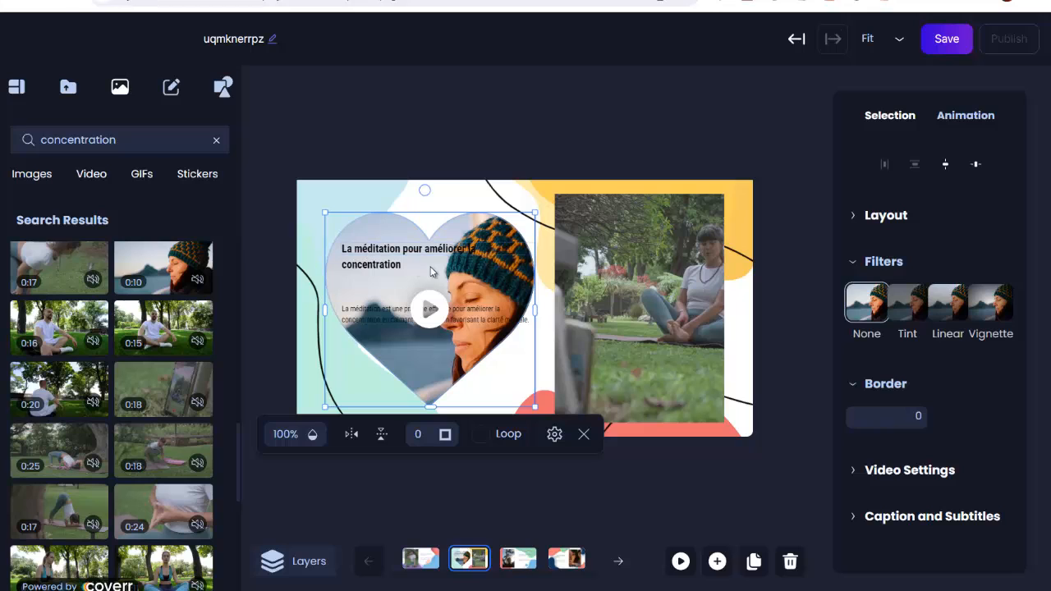
Try a larger font size on the "L'importance de l'exercice physique dans la concentration" heading and set it back to 30
click(369, 272)
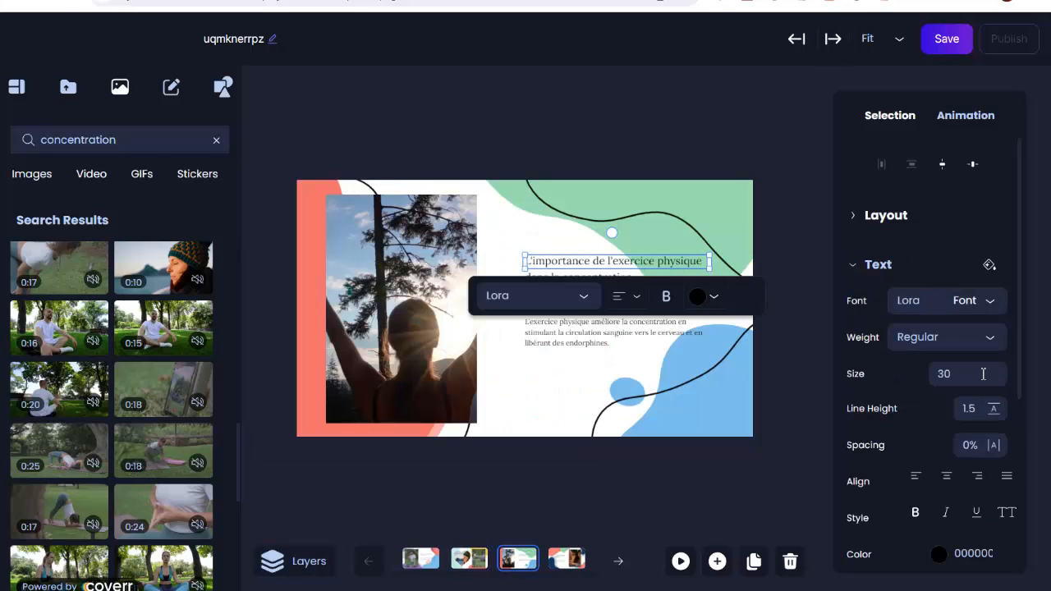
drag(983, 374, 948, 375)
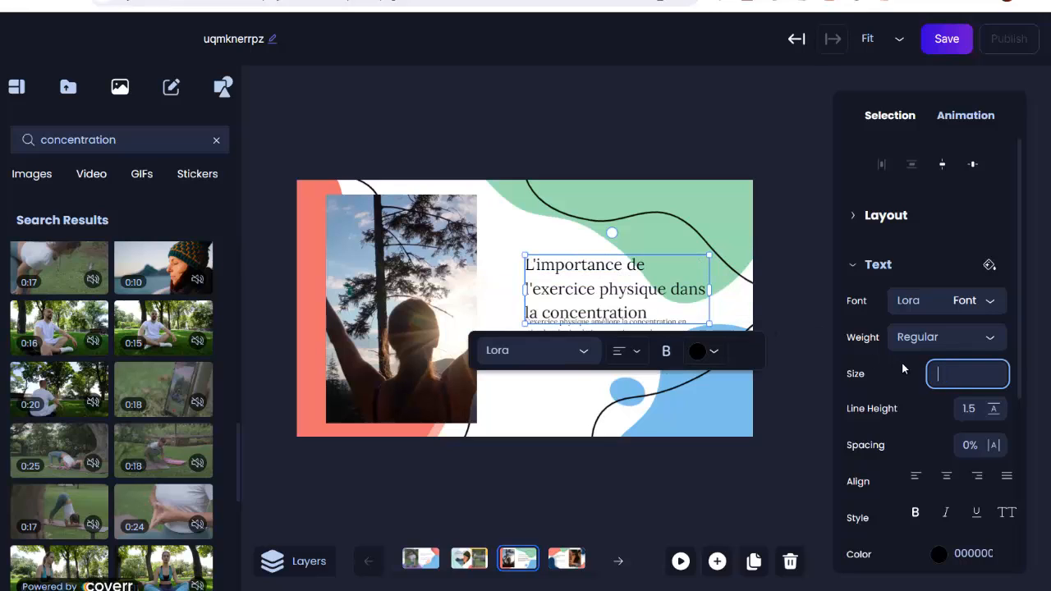
text(30)
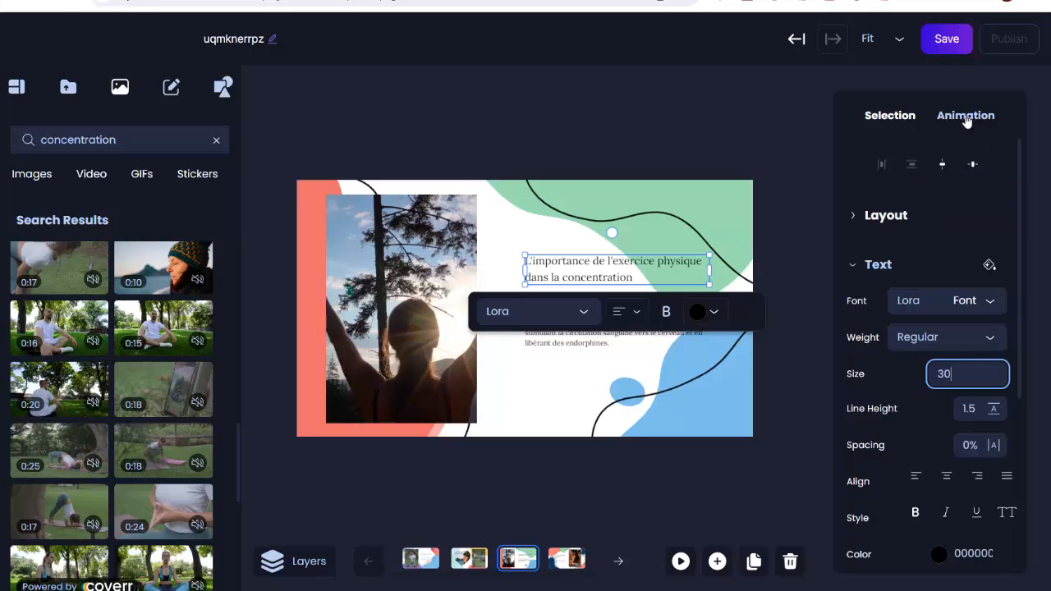
Try the Fade In and Drop animations on the physical exercise heading and settle on Pulse
click(966, 116)
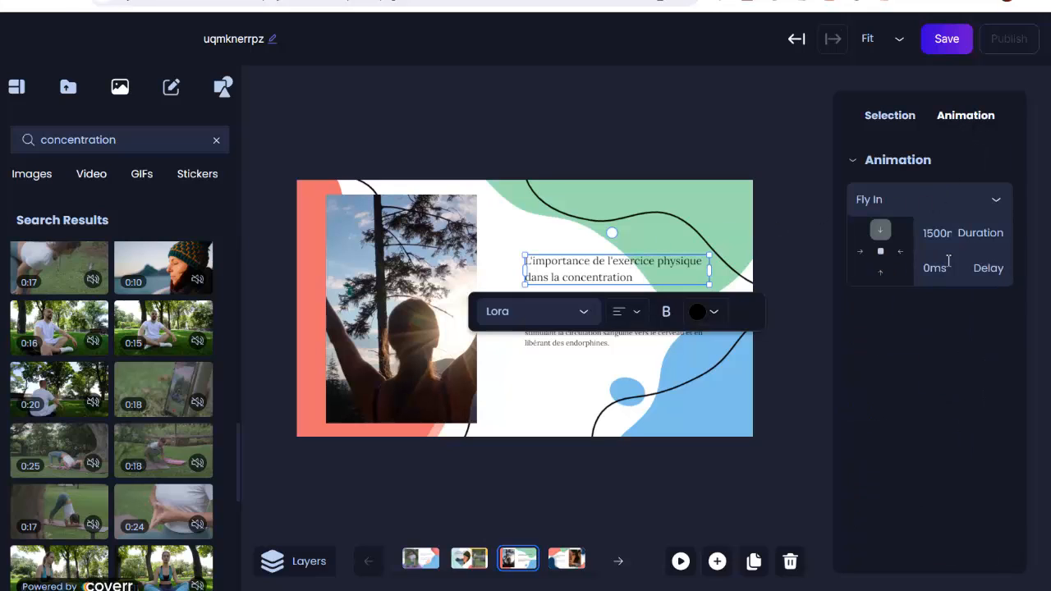
click(995, 202)
click(950, 331)
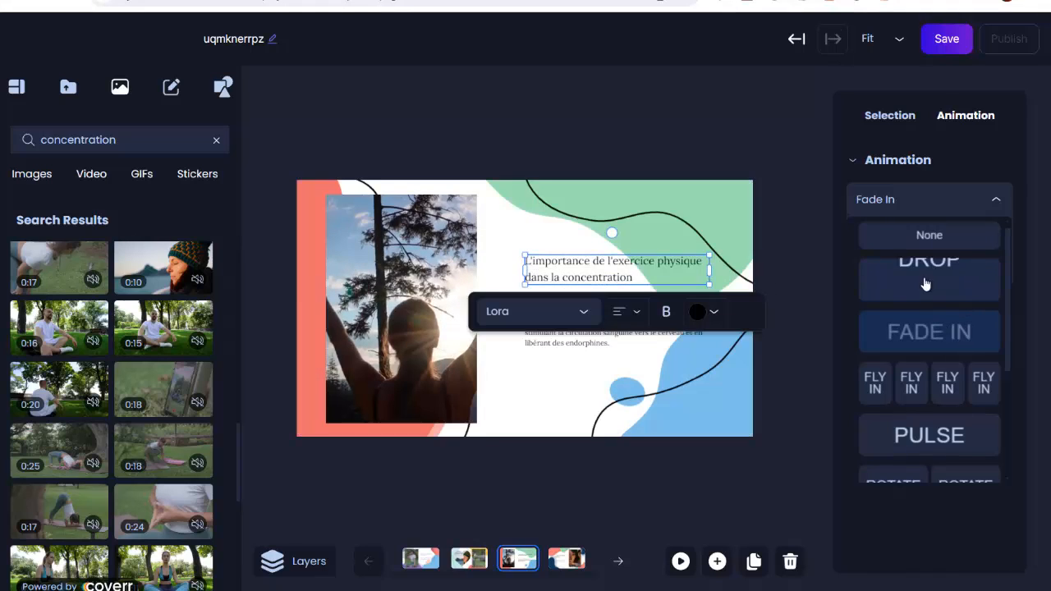
click(930, 278)
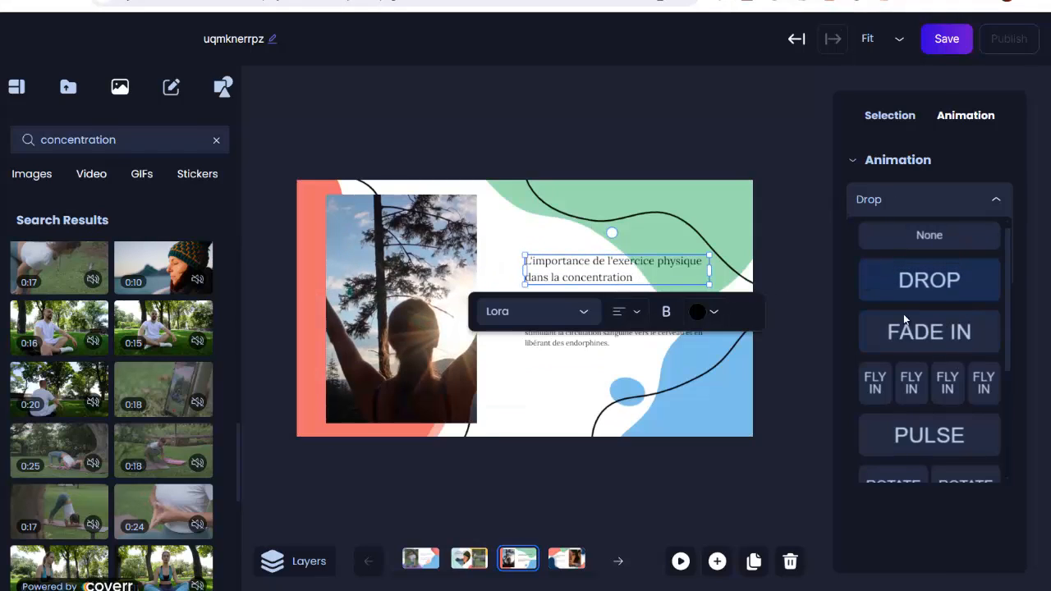
scroll(958, 433, down, 3)
click(931, 284)
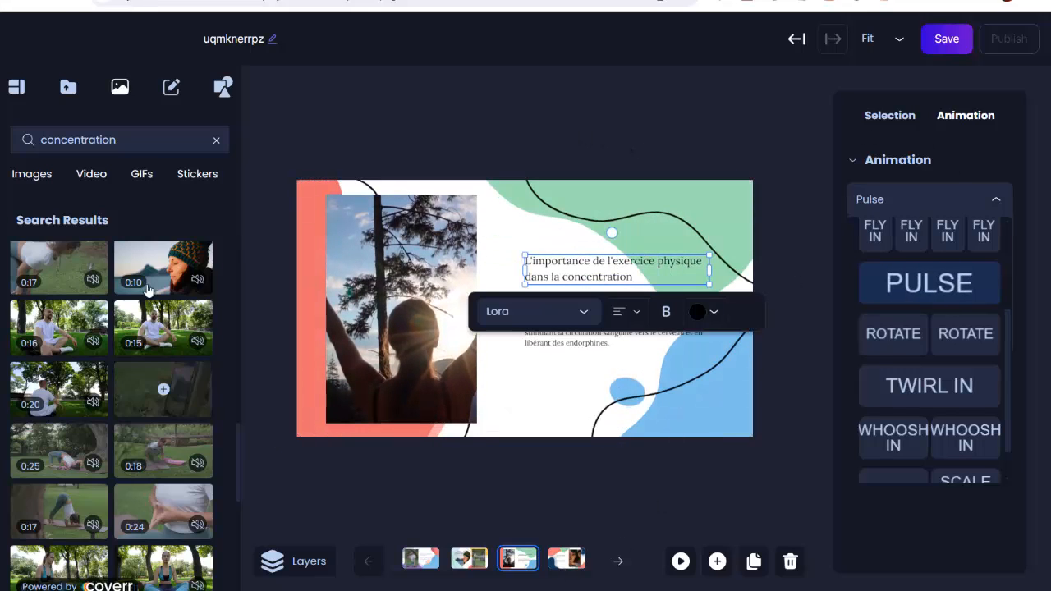
Browse the page templates and insert the halved-avocado "Plant Based Dyes DIY Section" page after the physical exercise slide
click(28, 85)
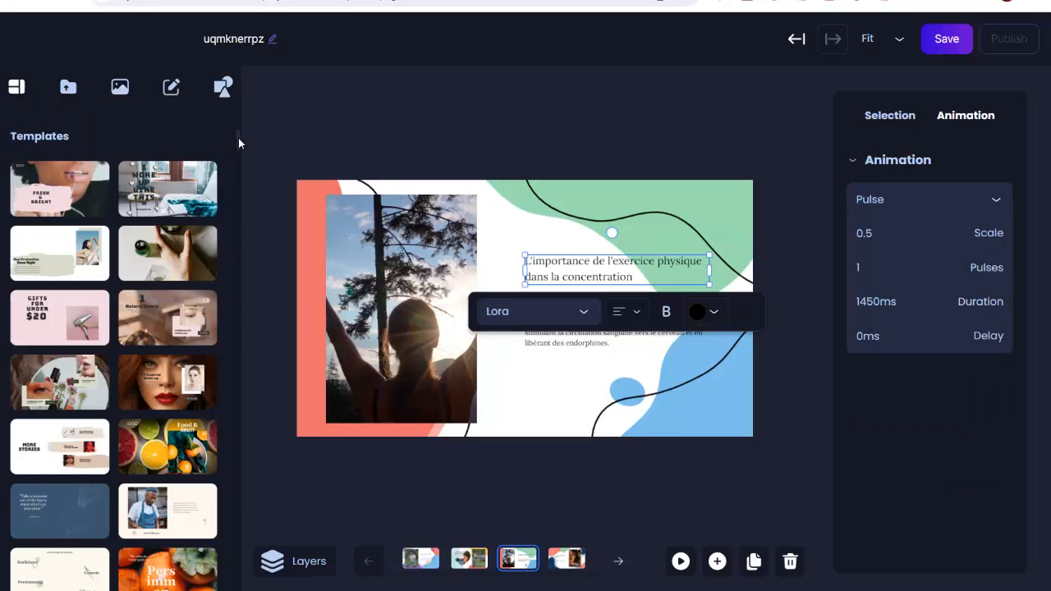
drag(237, 140, 206, 361)
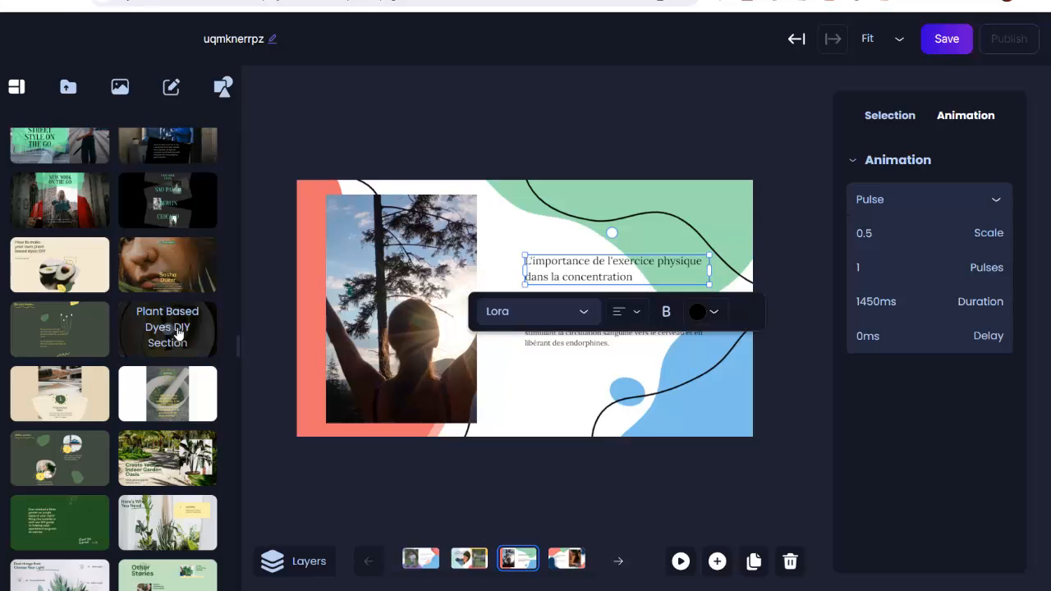
click(188, 337)
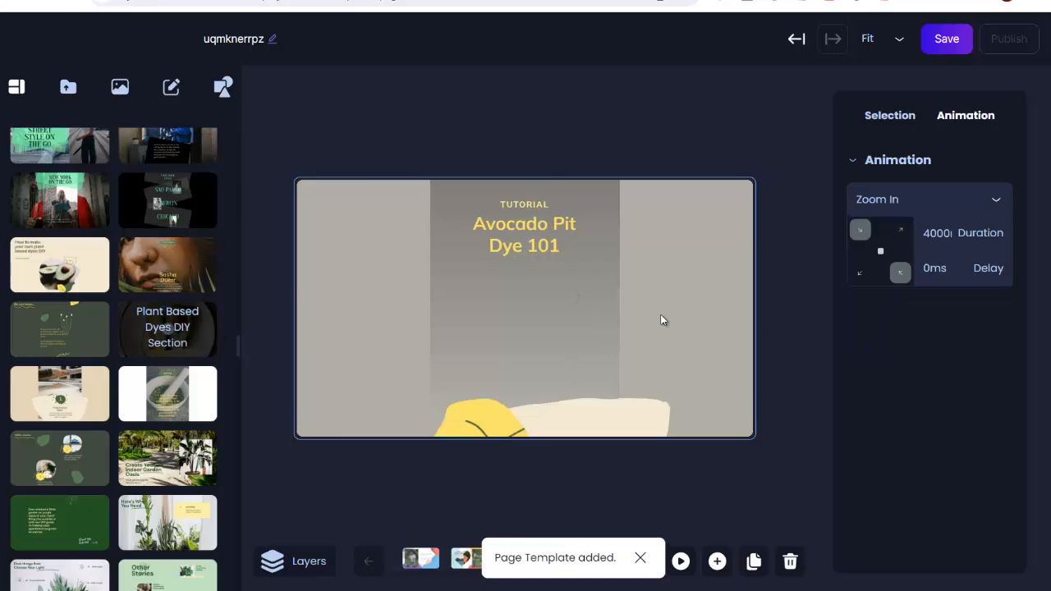
Rearrange the elements and the "Avocado Pit Dye 101" title on the inserted page, and remove that page from the video
click(525, 321)
drag(647, 306, 607, 307)
drag(537, 276, 417, 276)
drag(535, 217, 581, 237)
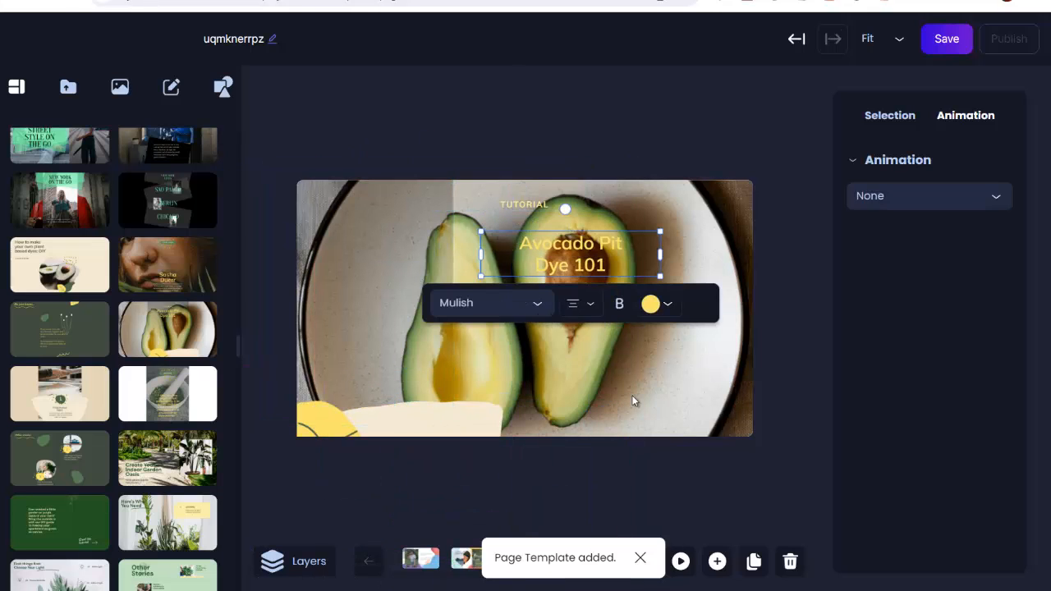
click(638, 563)
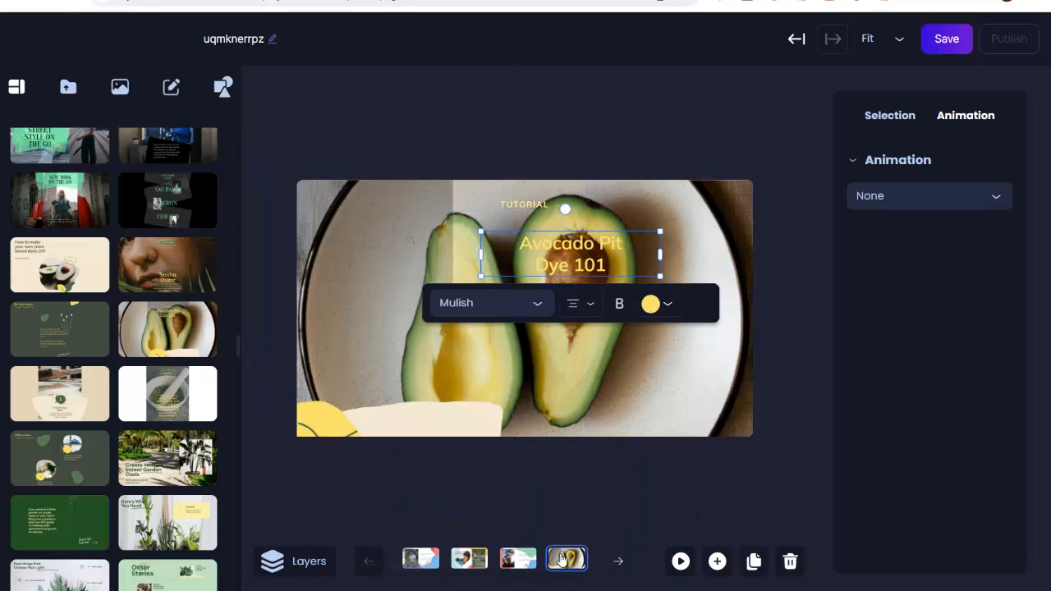
click(565, 559)
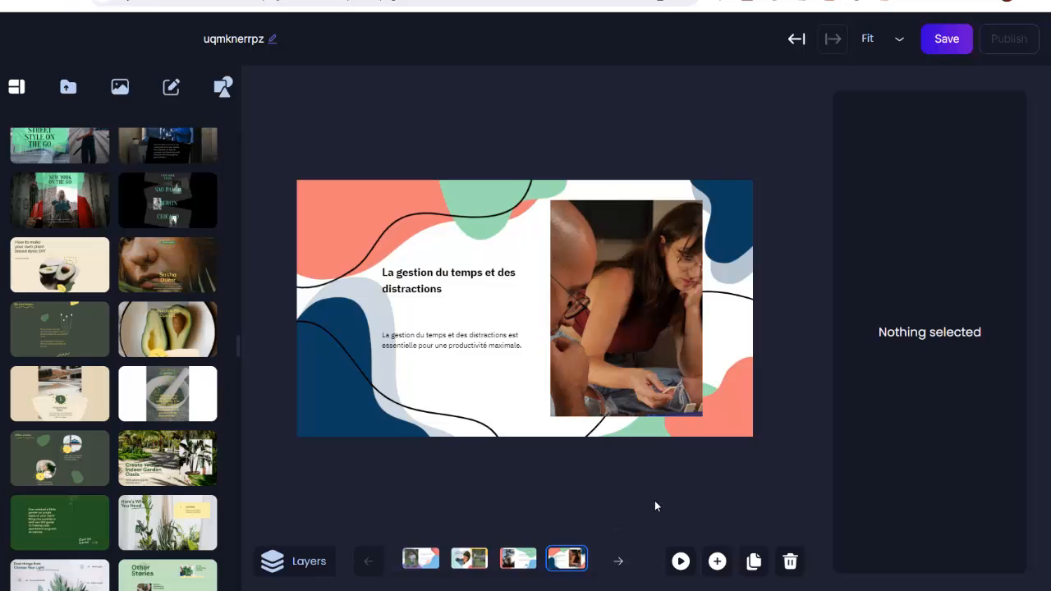
Rename the video project as "concentration" and save it
click(272, 38)
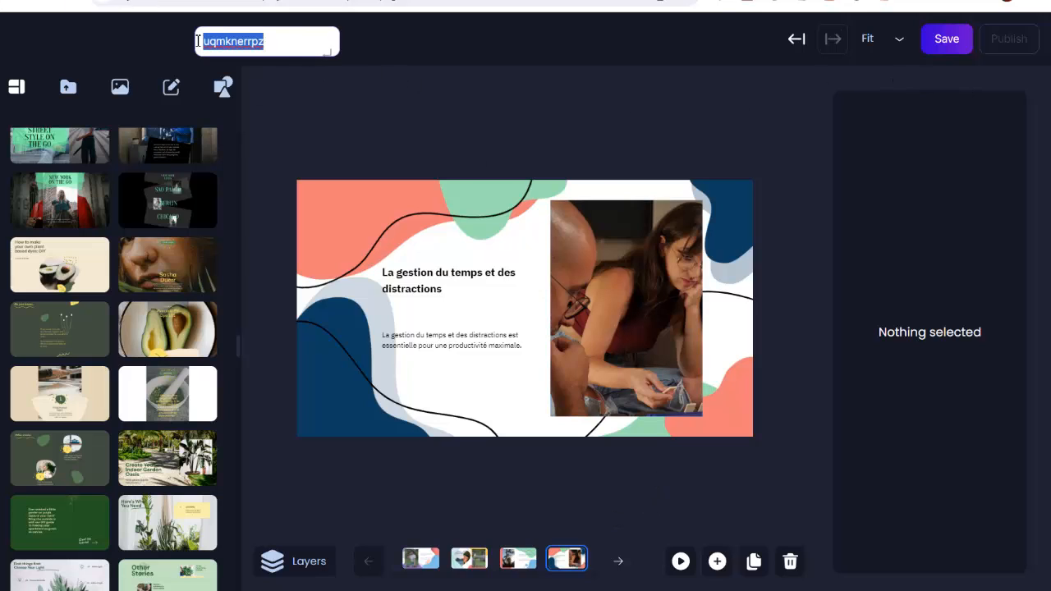
text(concentration)
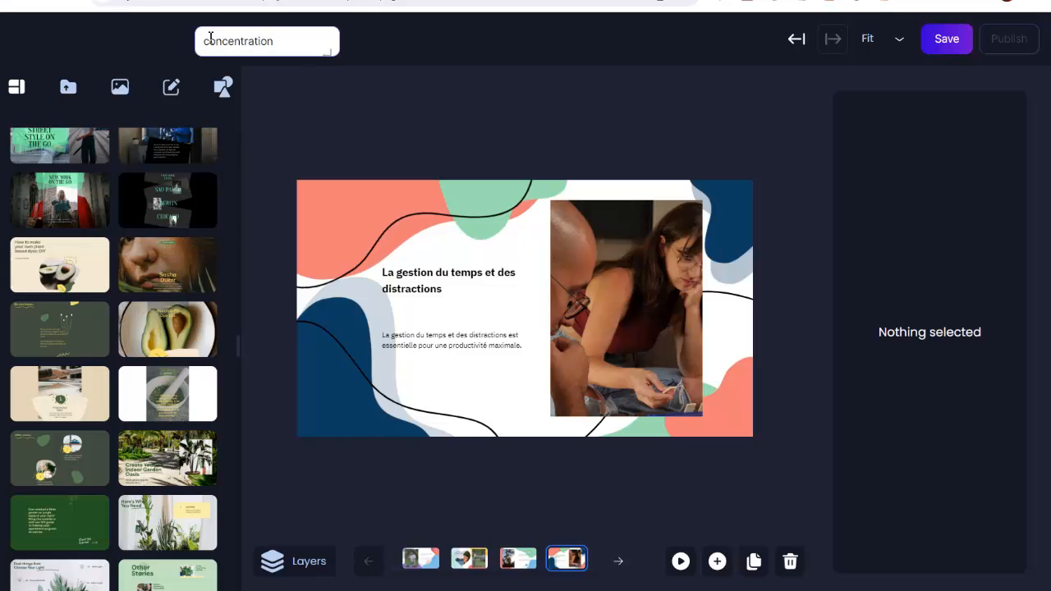
key(Return)
click(936, 37)
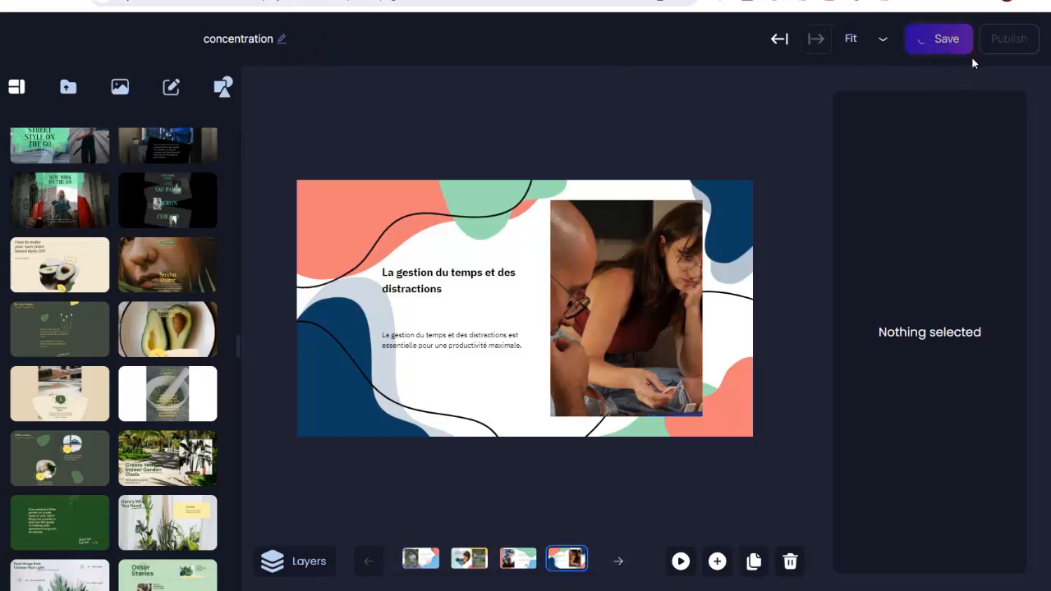
Open the video's publishing settings, try the Manual duration, and set the duration back to Auto
click(1007, 45)
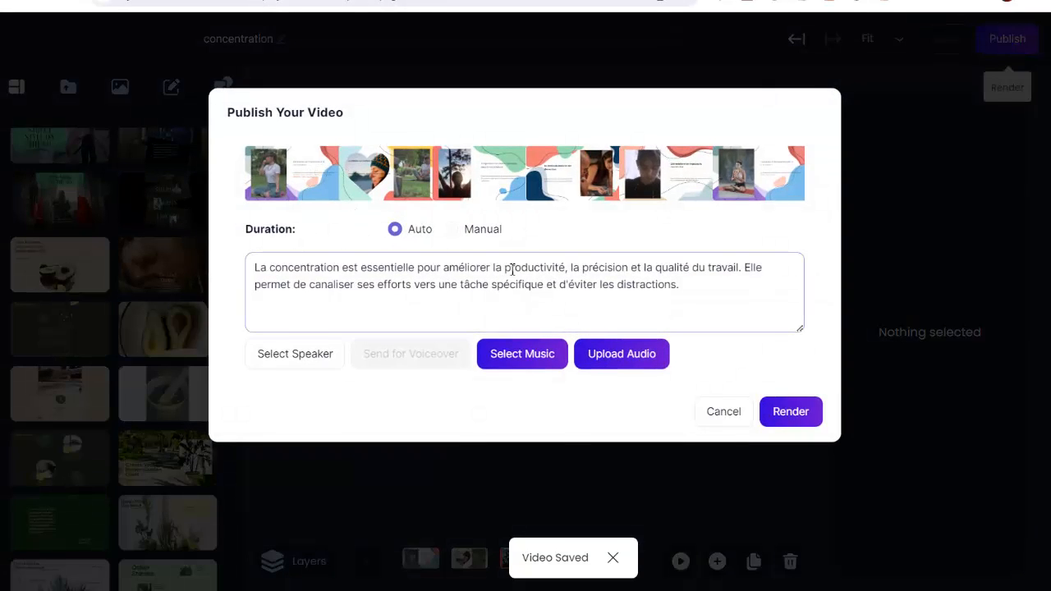
click(451, 233)
click(591, 236)
drag(593, 235, 589, 237)
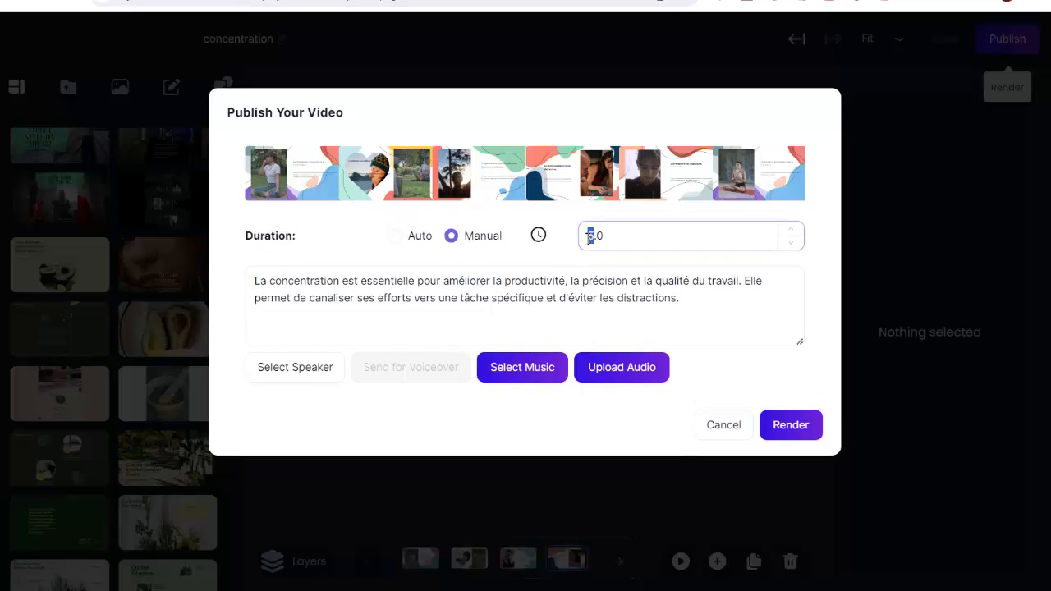
key(BackSpace)
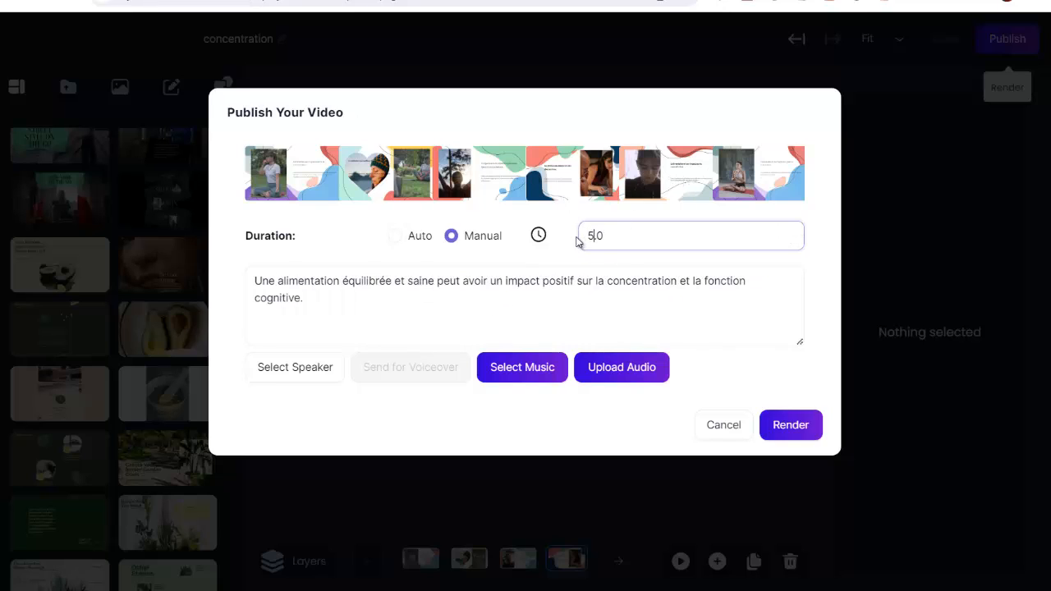
click(395, 236)
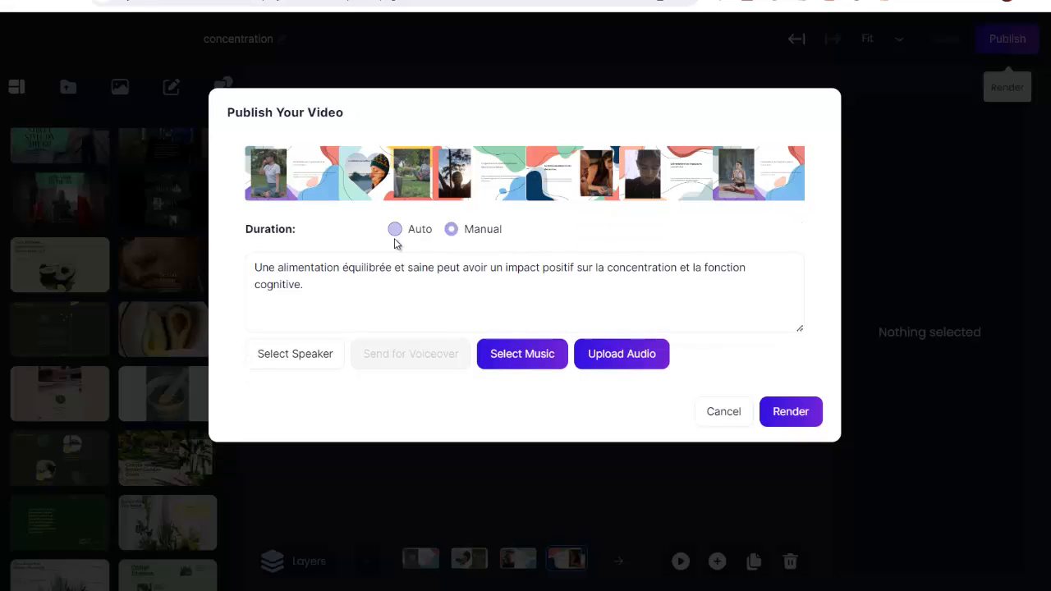
Preview background music tracks from the library, including Catch it, Childish Prank and Drop to Me
click(567, 355)
scroll(601, 251, down, 5)
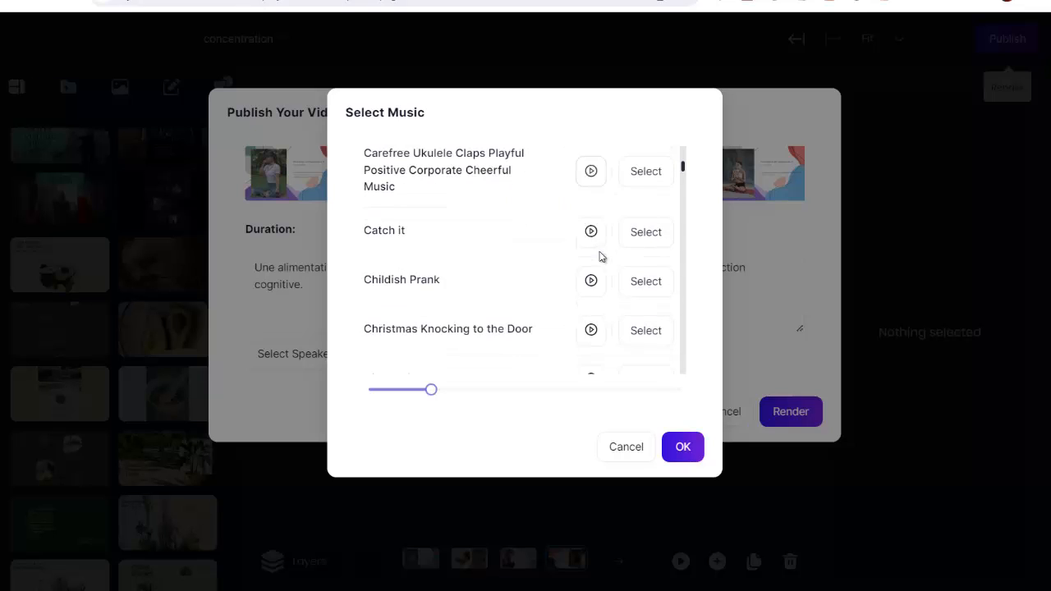
click(590, 235)
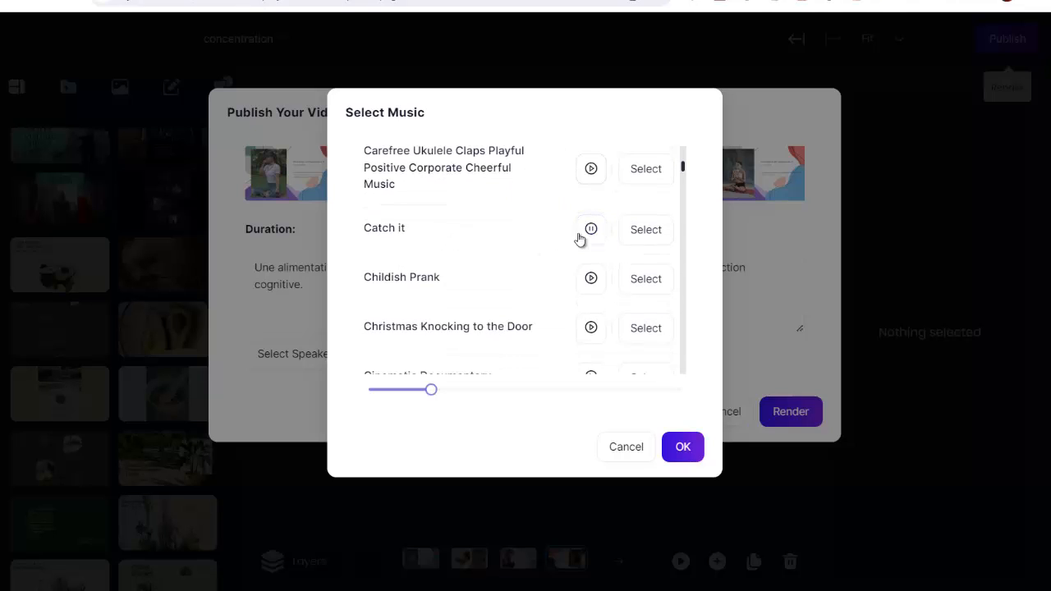
click(592, 281)
scroll(575, 279, up, 5)
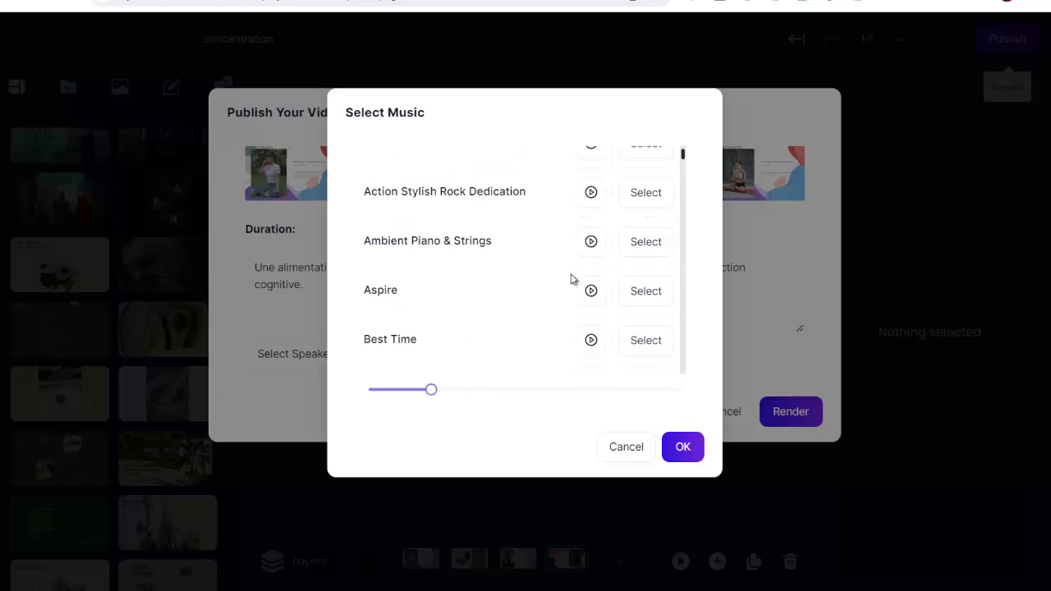
click(588, 295)
scroll(595, 302, down, 5)
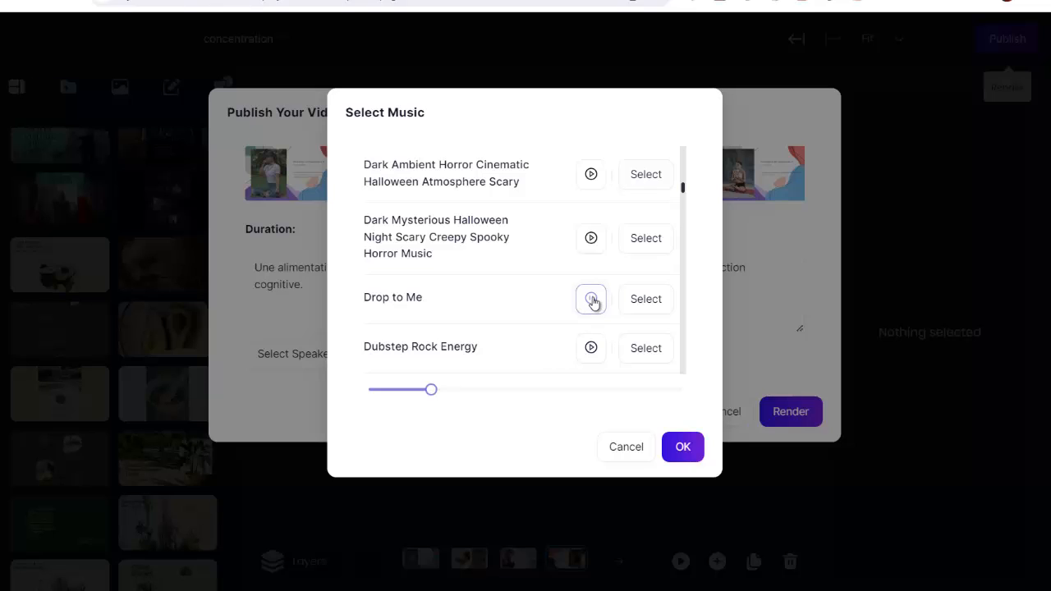
Set the music volume to 10 and choose Drop to Me as the video's background music
click(437, 390)
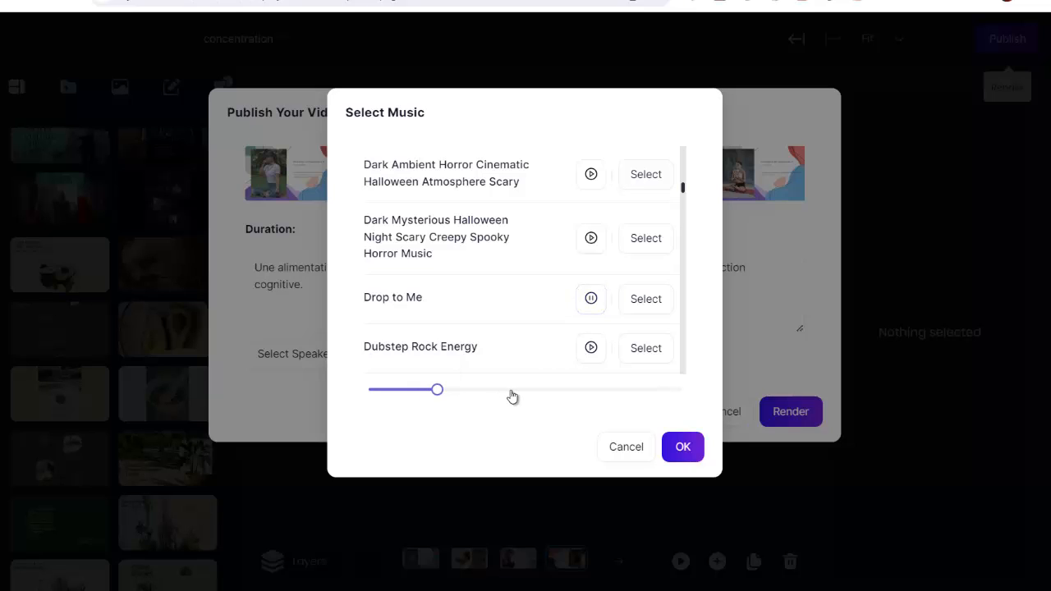
drag(439, 391, 403, 397)
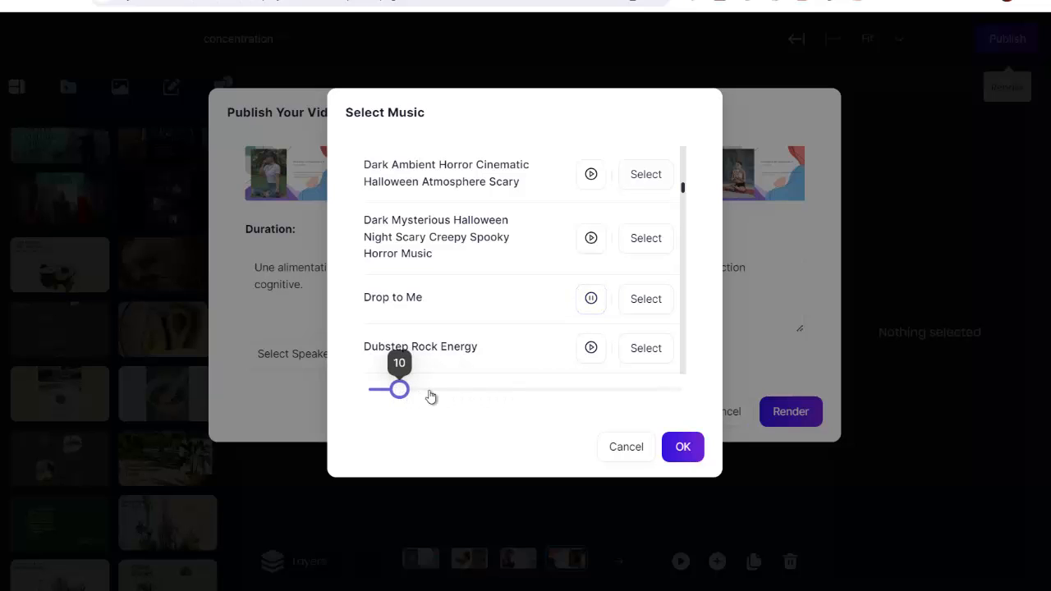
click(640, 299)
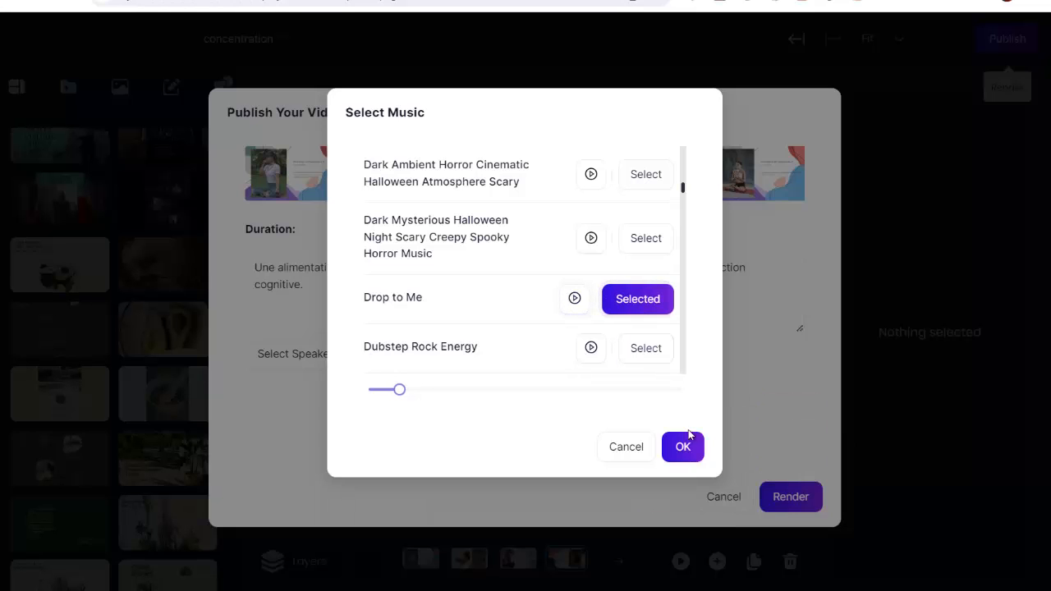
click(682, 449)
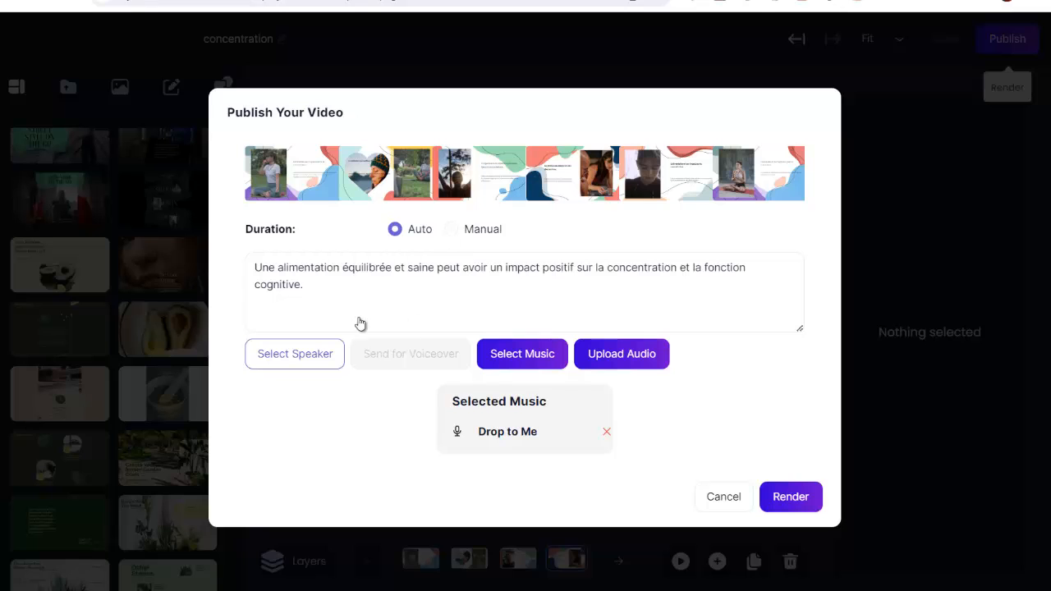
Open the voiceover speaker selection and filter the voices by the language French (France)
click(338, 353)
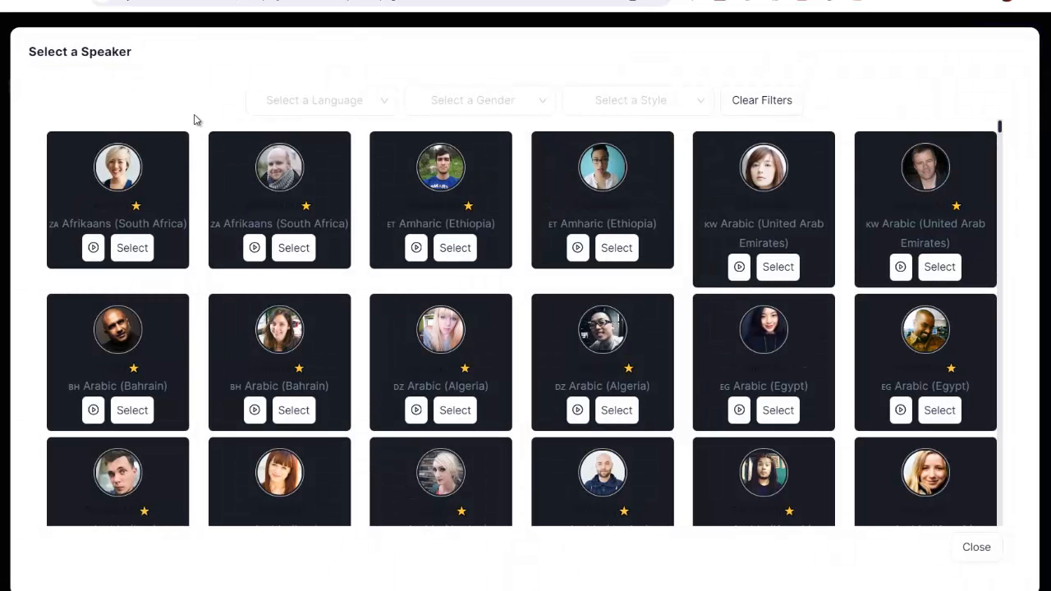
click(290, 104)
text(french)
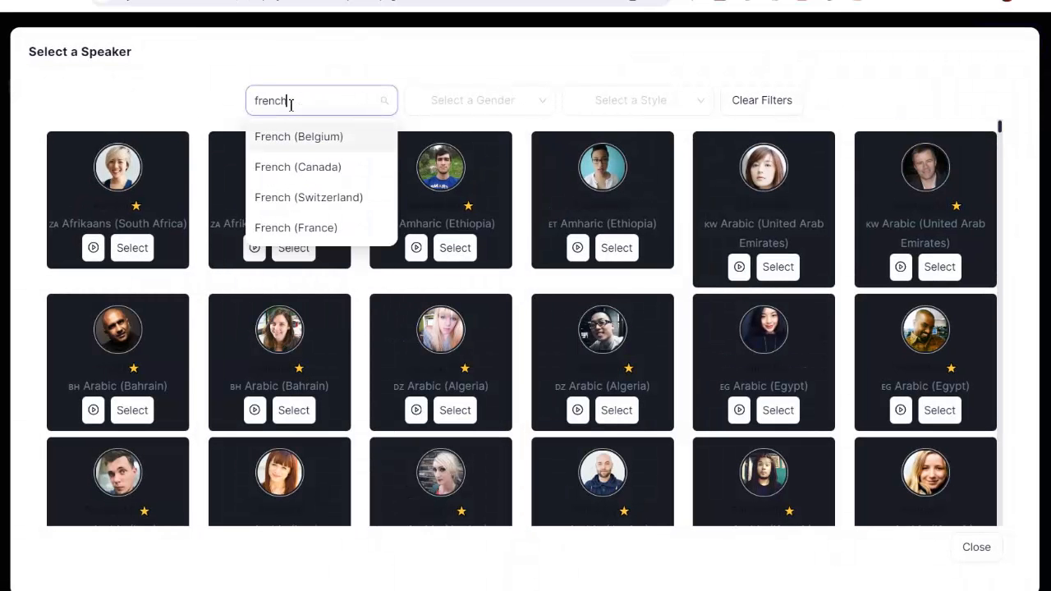
click(302, 227)
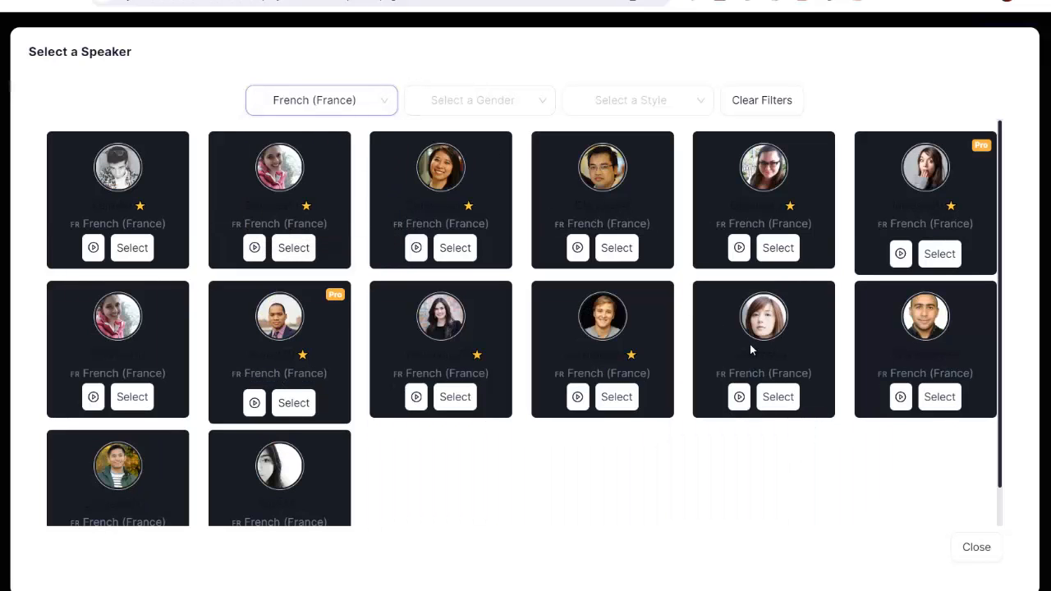
Listen to samples of several French (France) speakers, including a Pro voice and Coralie
click(899, 398)
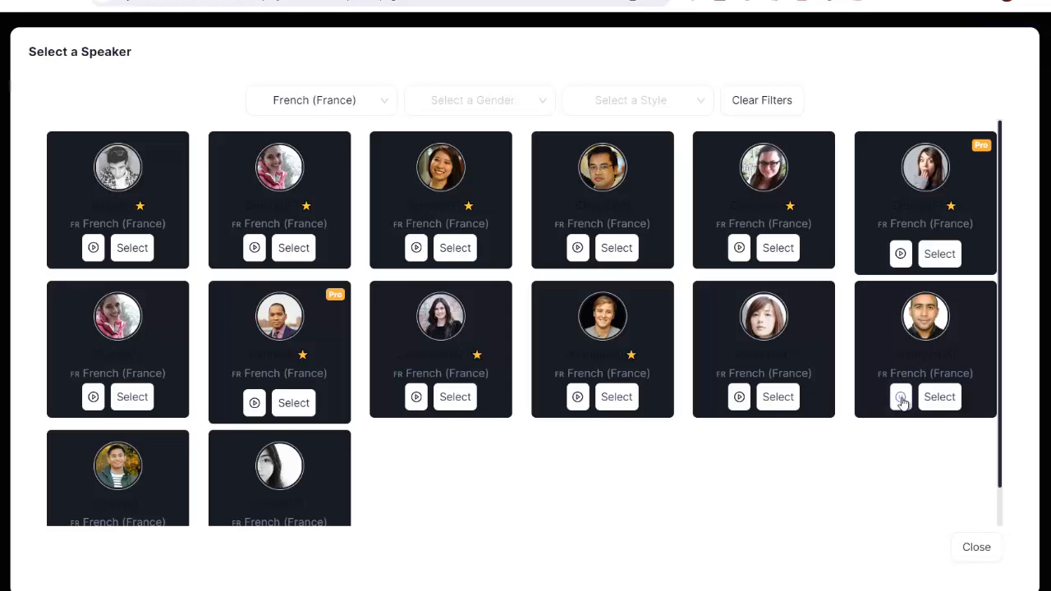
click(901, 253)
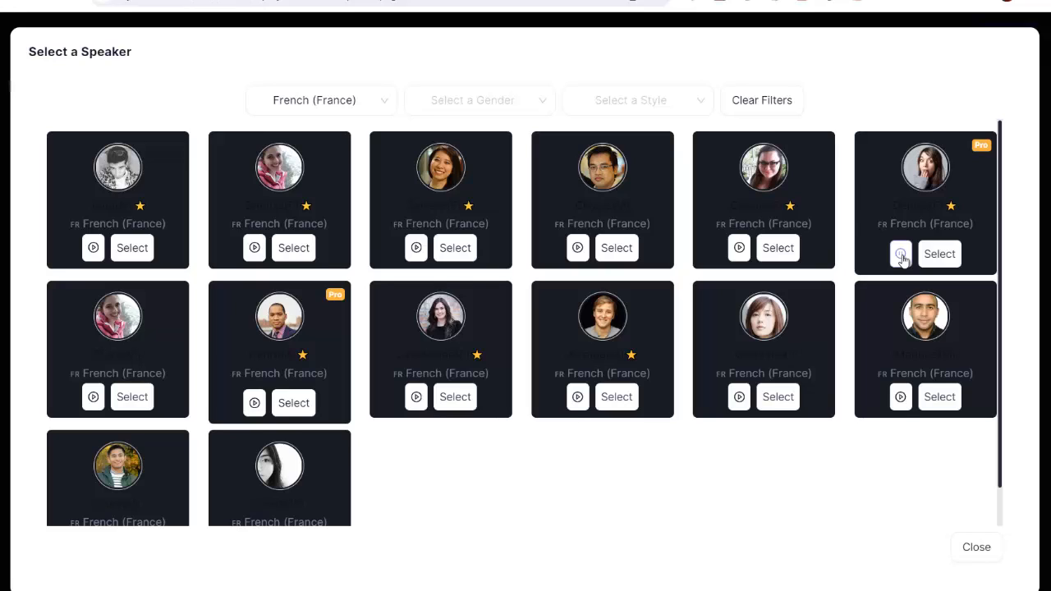
click(901, 256)
click(736, 256)
Generate the voiceover with the French (France) speaker Coralie and render the video
click(779, 251)
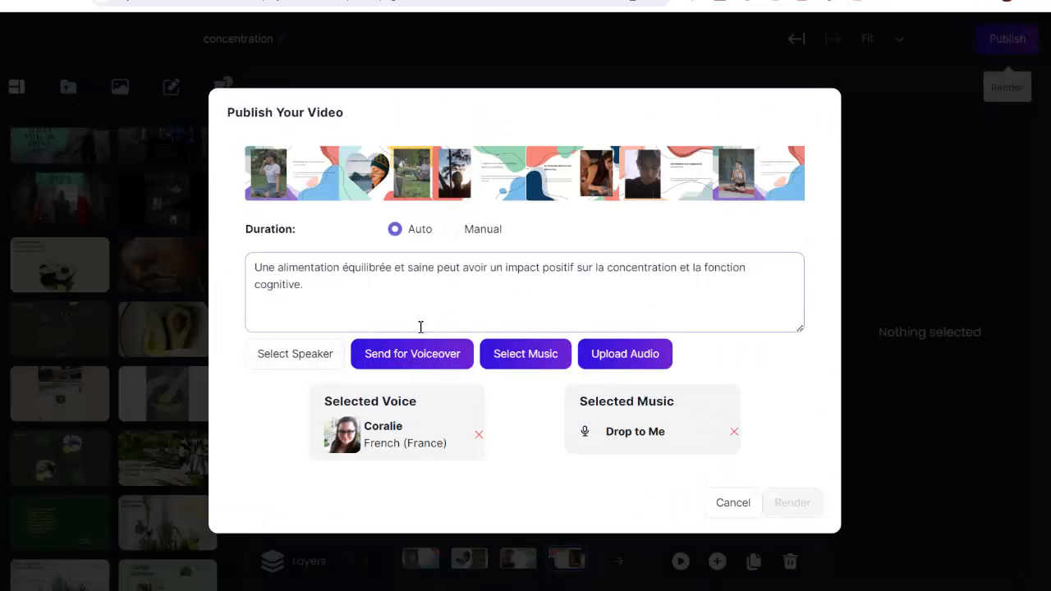
click(401, 353)
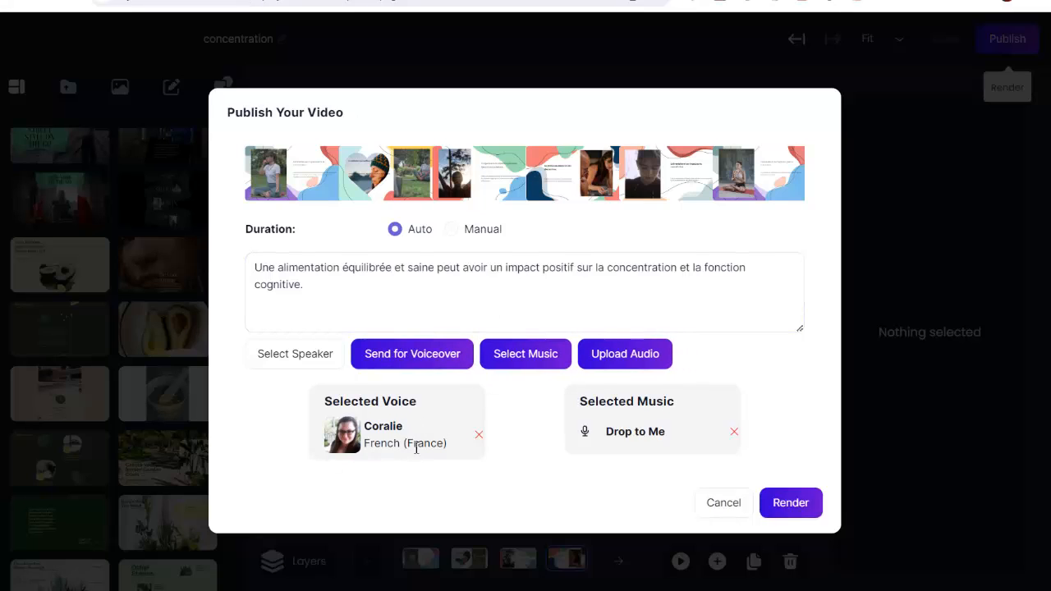
click(790, 503)
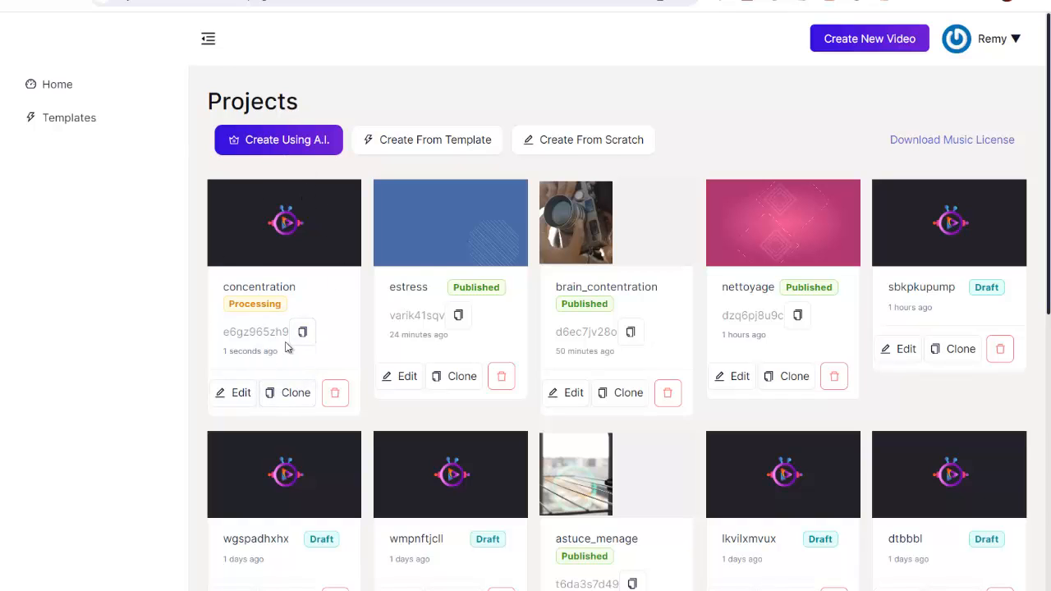
Play the published "estress" video, skip through its slides, then pause and close the preview
click(436, 246)
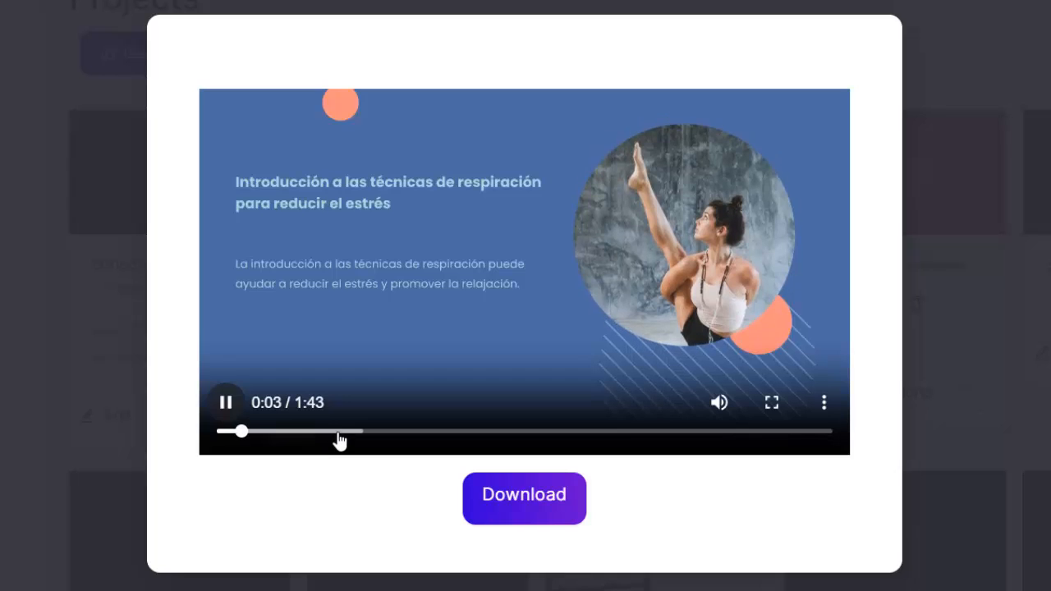
click(337, 433)
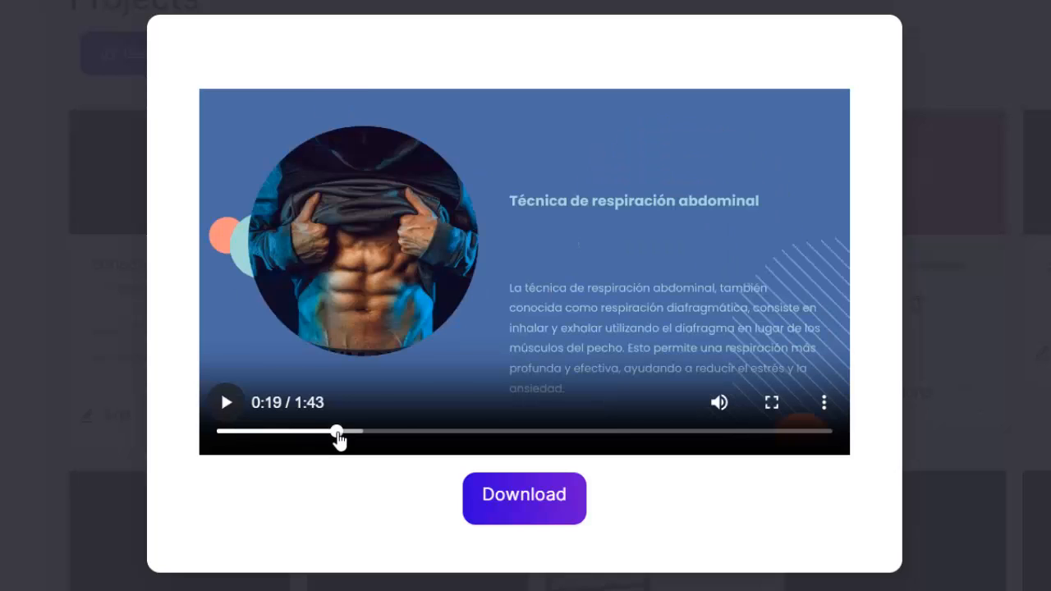
click(469, 431)
click(557, 432)
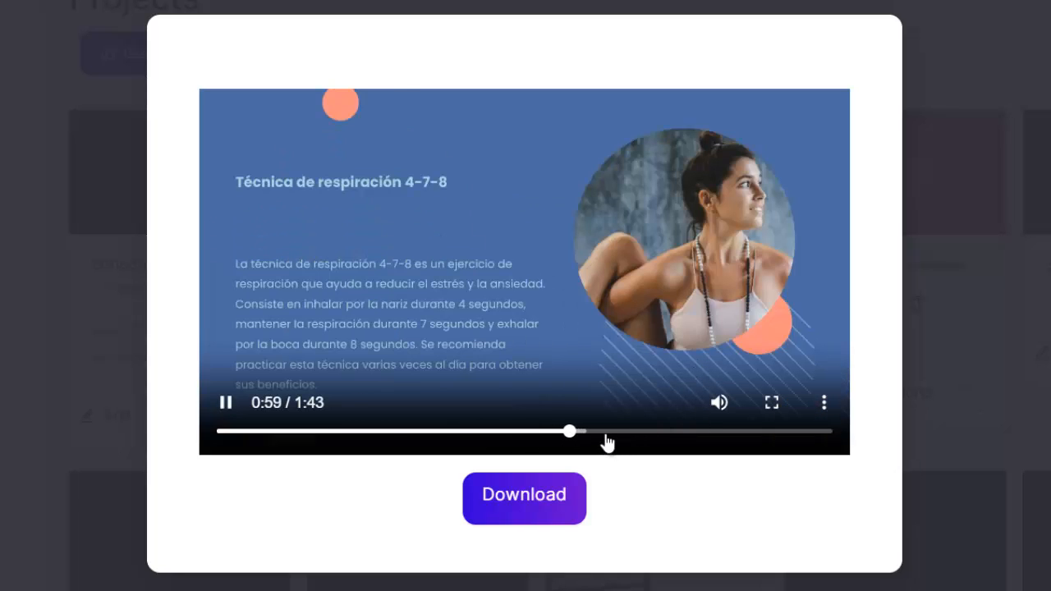
click(651, 431)
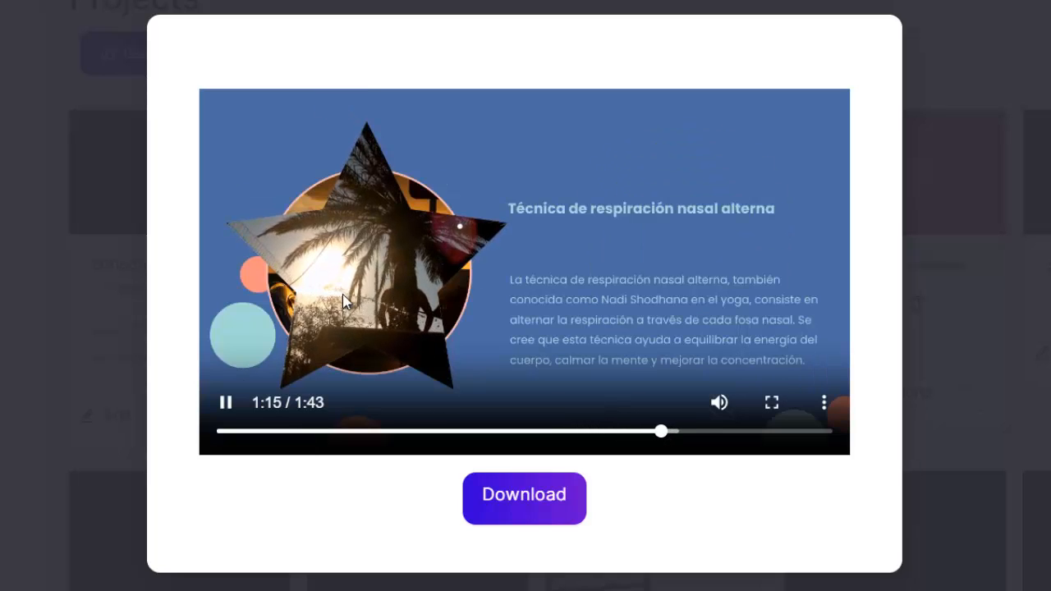
click(227, 404)
click(989, 52)
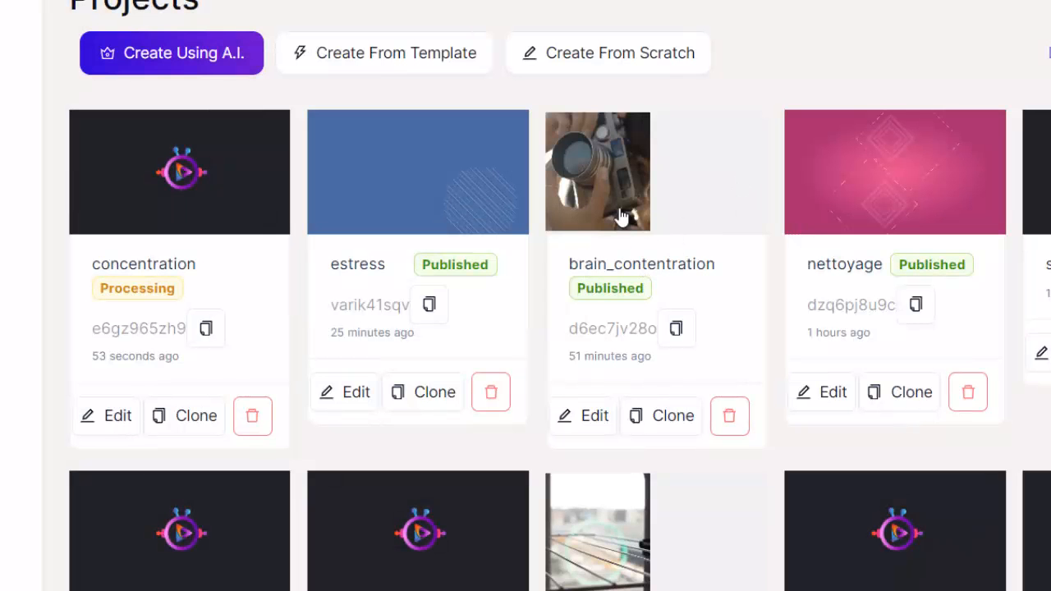
Watch excerpts of the published "brain_contentration" video, then pause and close its preview
click(615, 179)
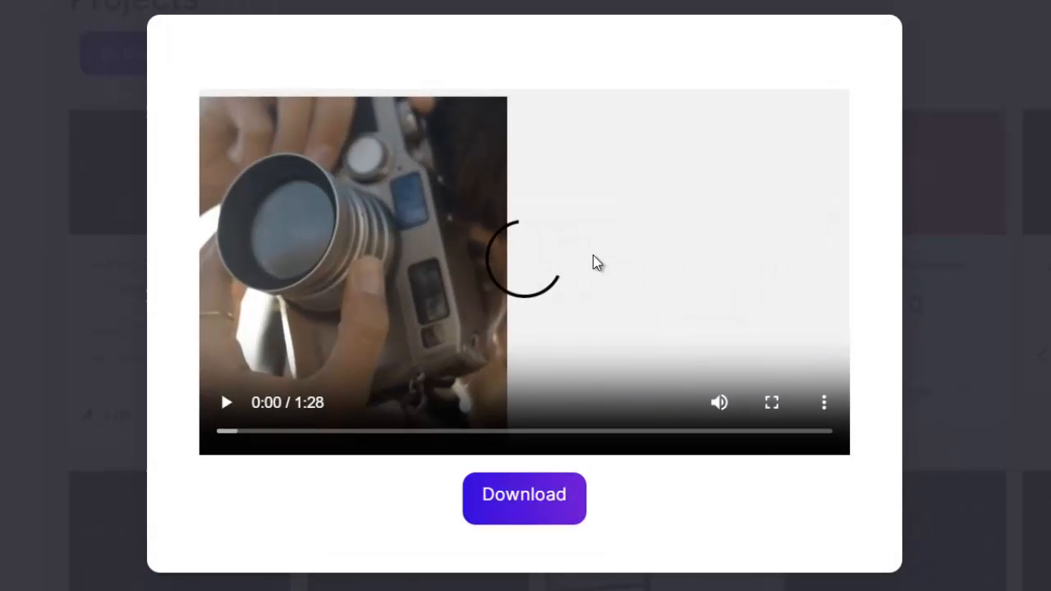
click(227, 404)
click(304, 432)
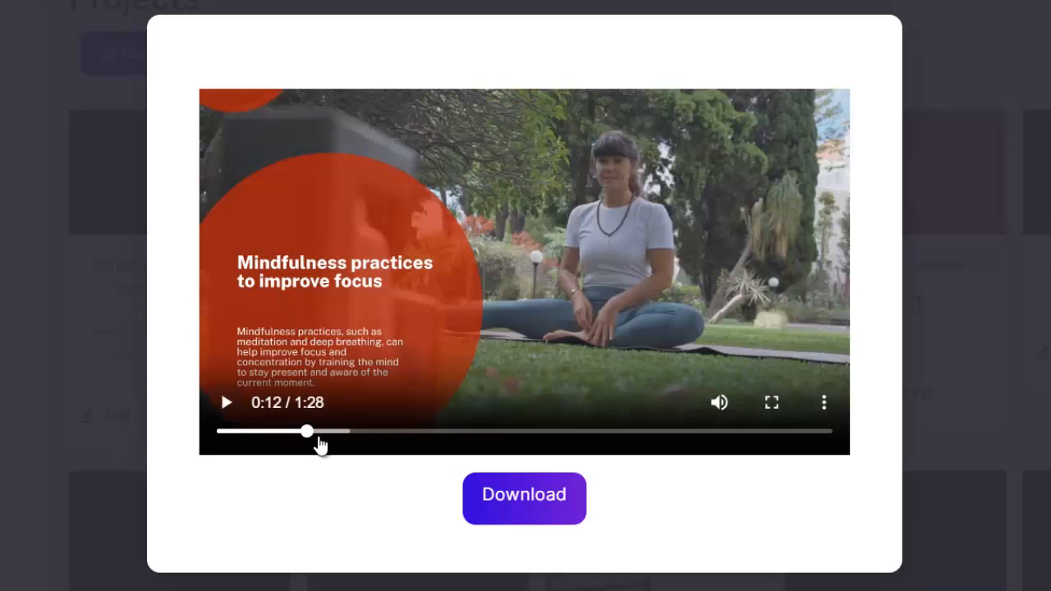
click(382, 434)
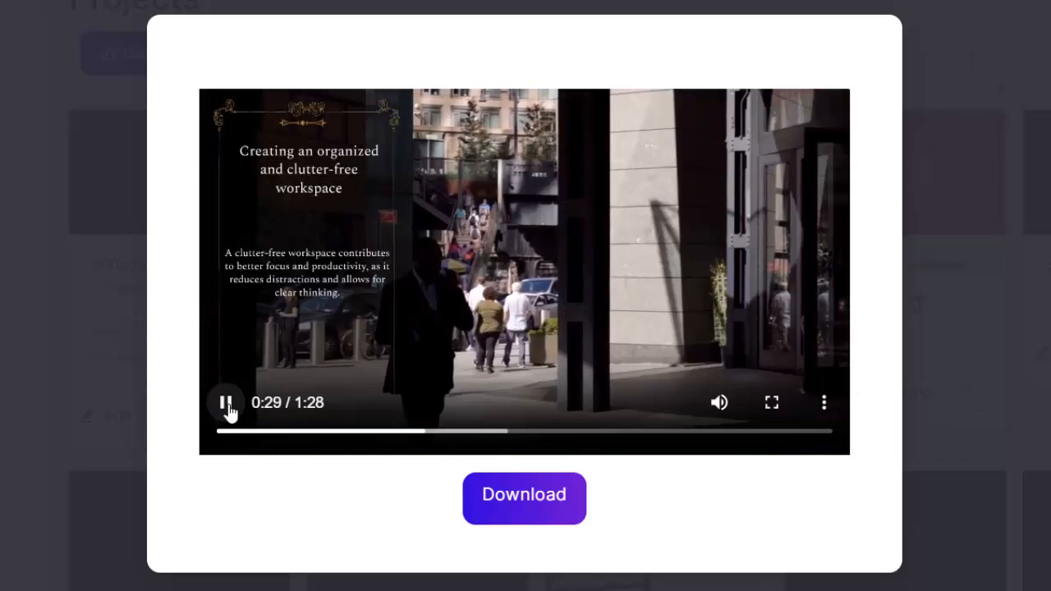
click(225, 402)
click(933, 166)
Review several slides of the published "nettoyage" video, then pause playback and close it
click(901, 180)
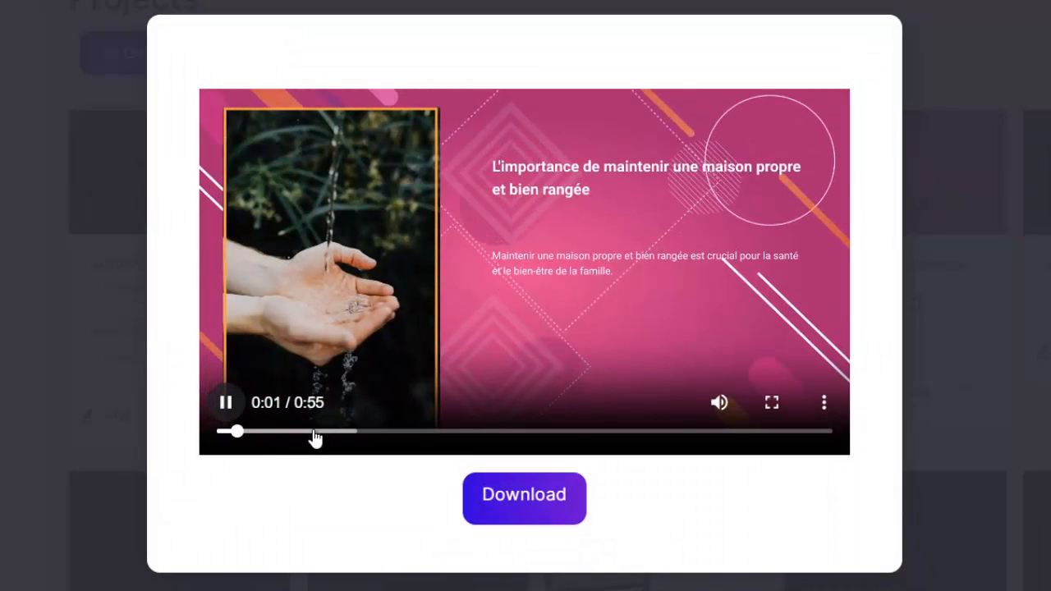
click(386, 438)
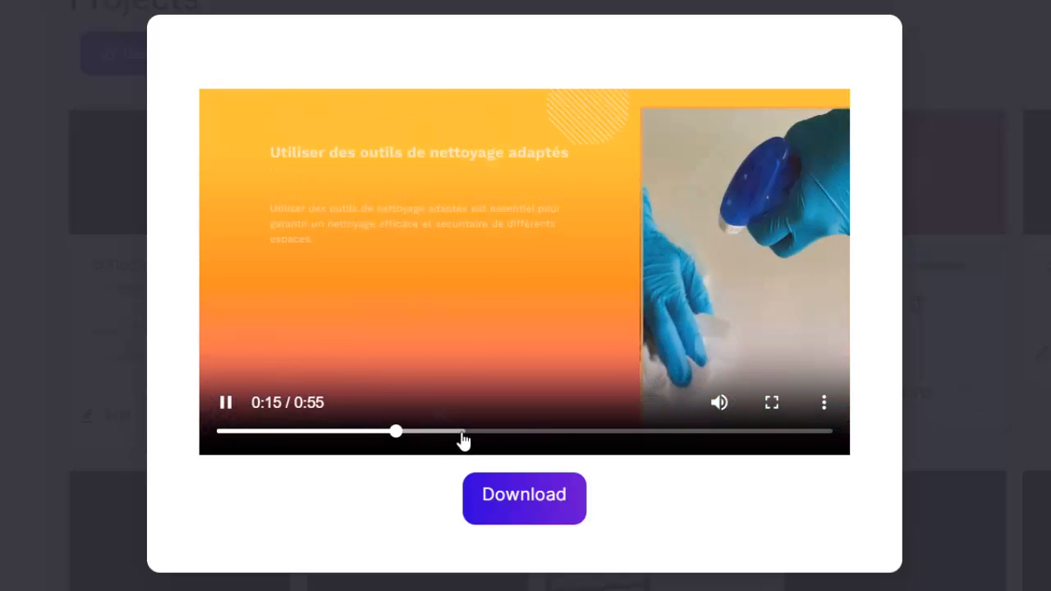
click(462, 440)
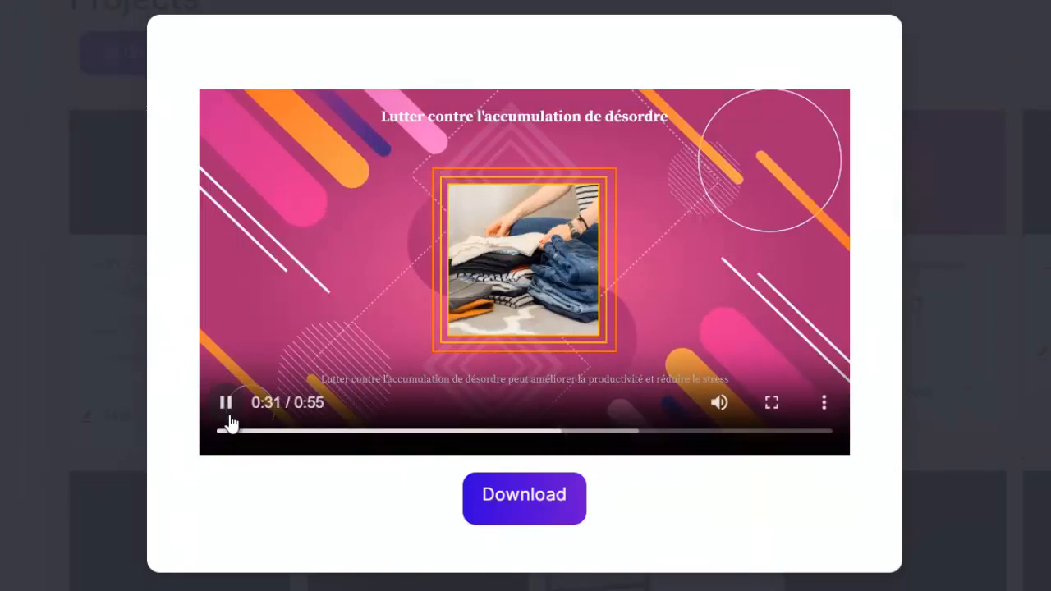
click(227, 407)
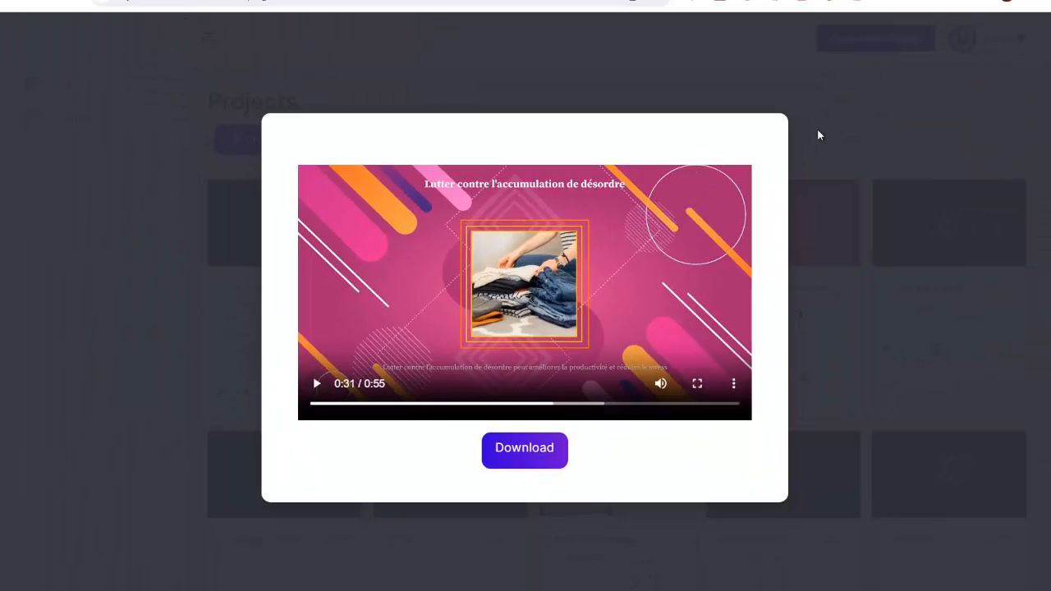
click(818, 134)
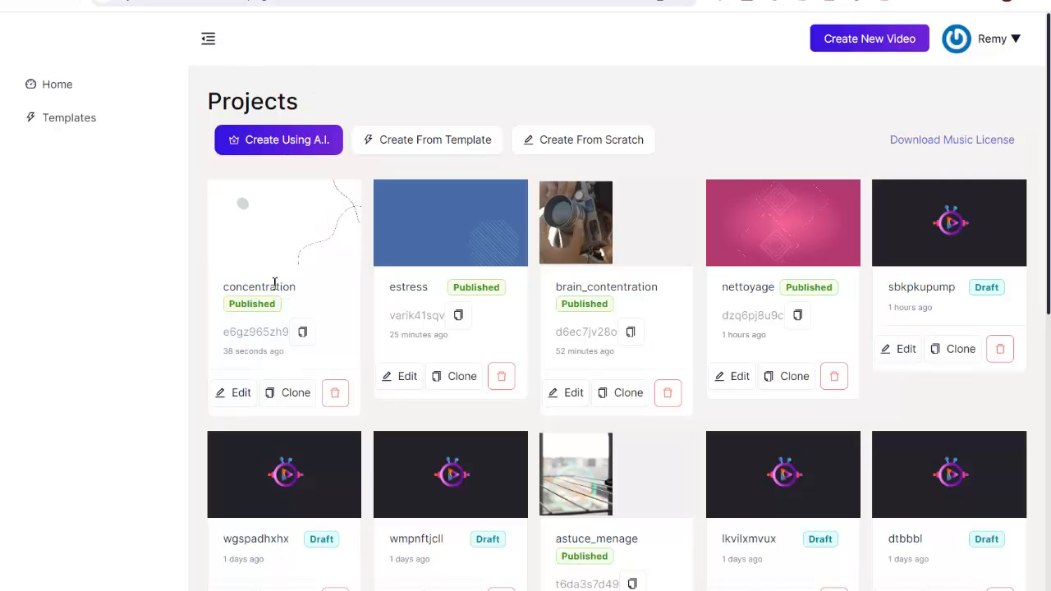
Play the rendered "concentration" video, skip ahead to check its slides and voiceover, then pause and close it
click(271, 227)
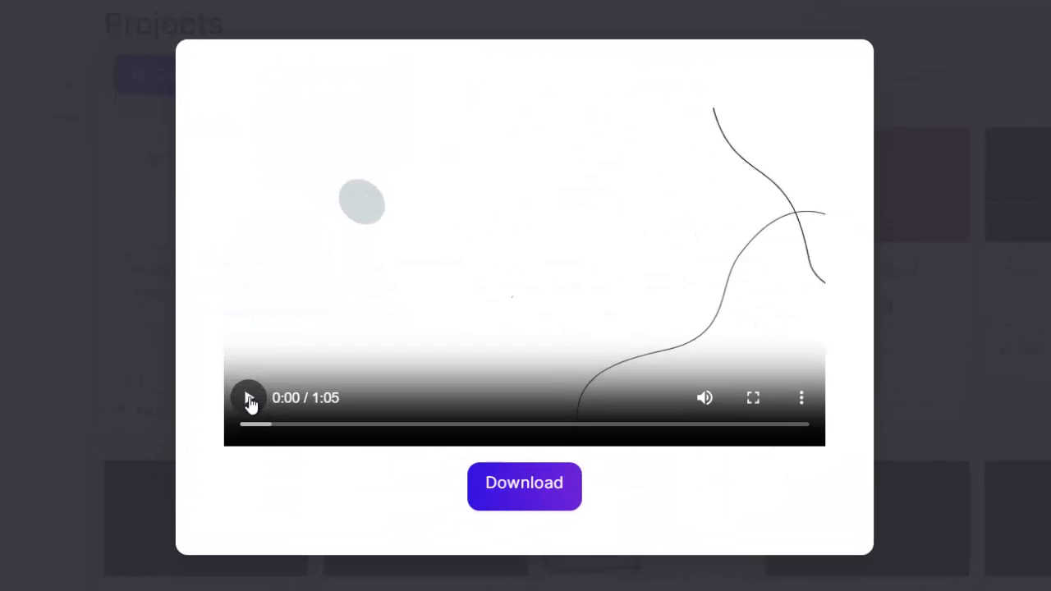
click(315, 383)
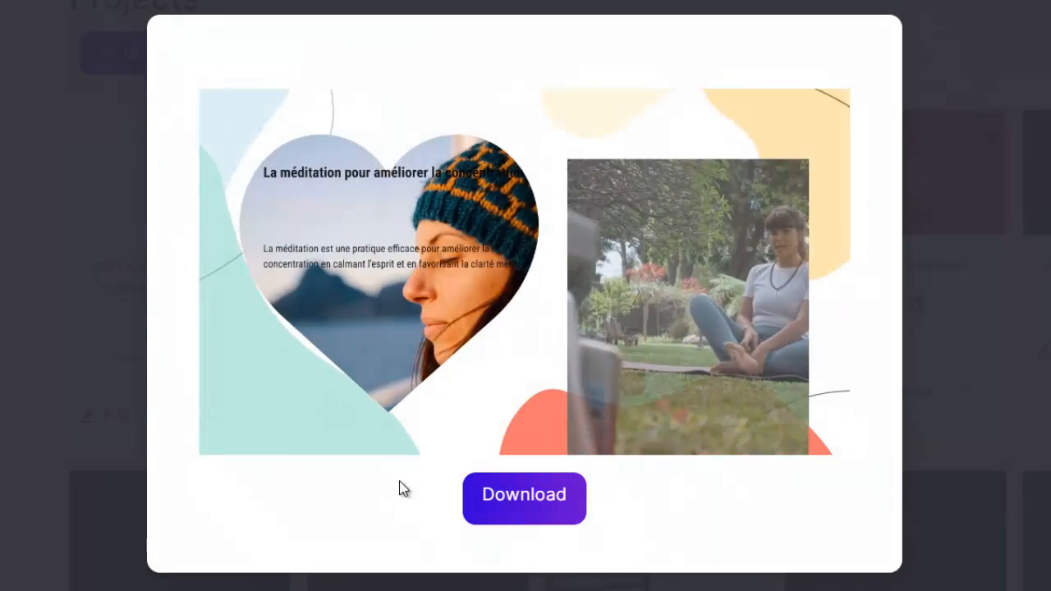
mouse_move(385, 436)
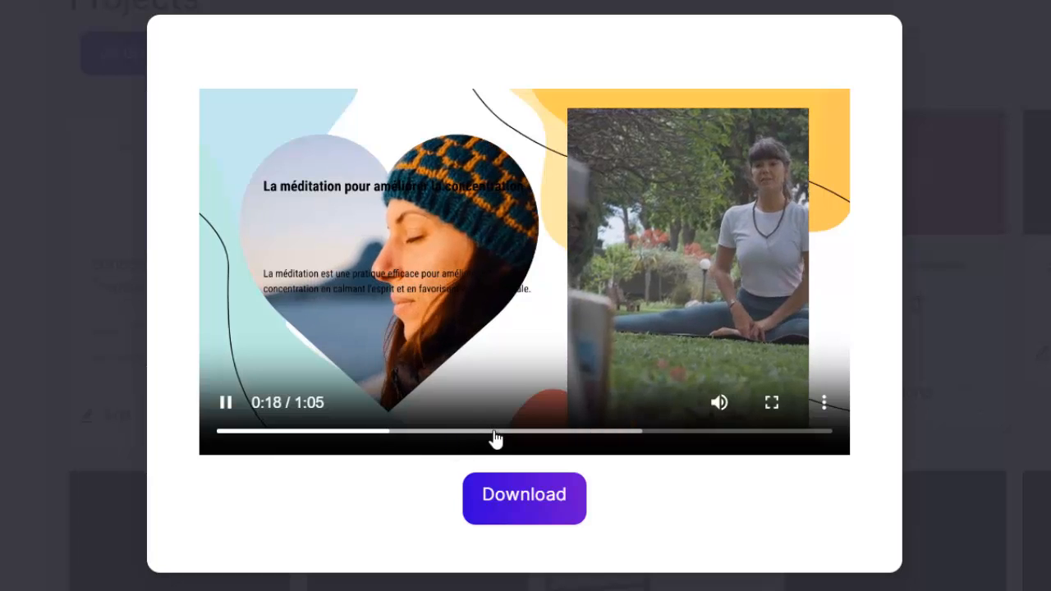
click(495, 438)
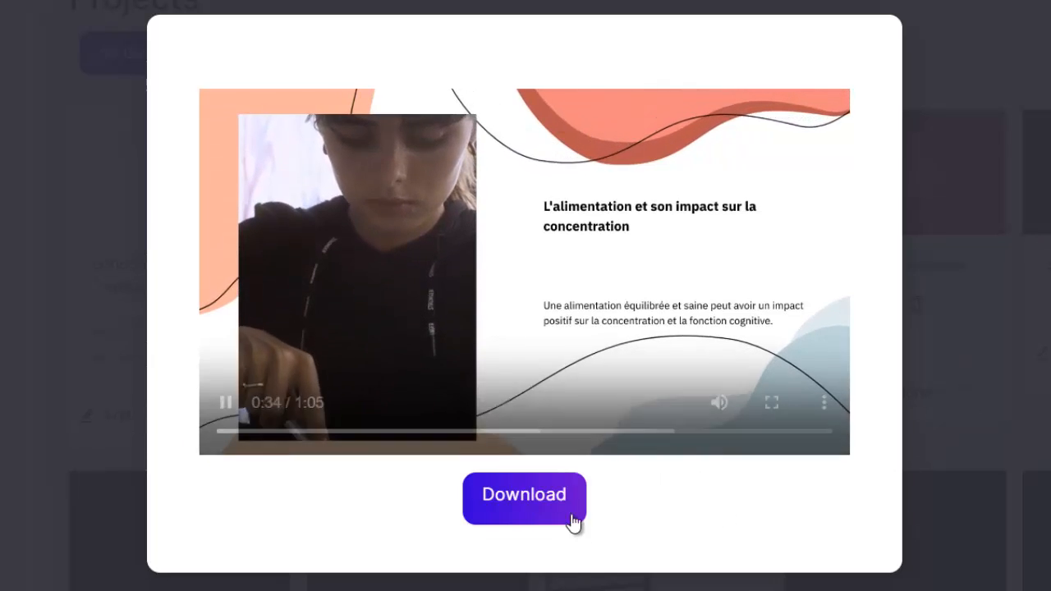
click(226, 404)
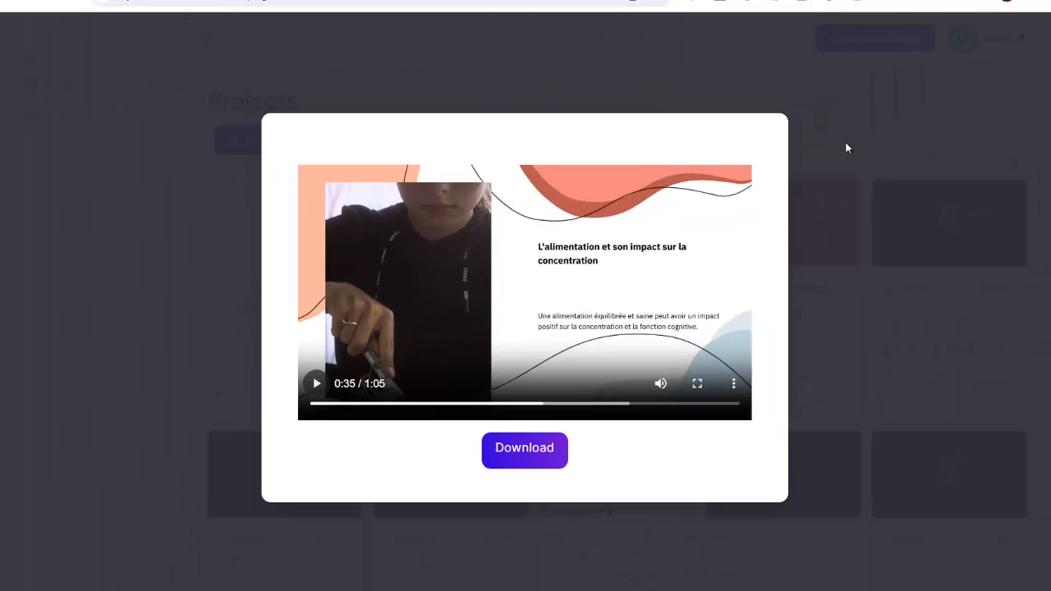
click(848, 147)
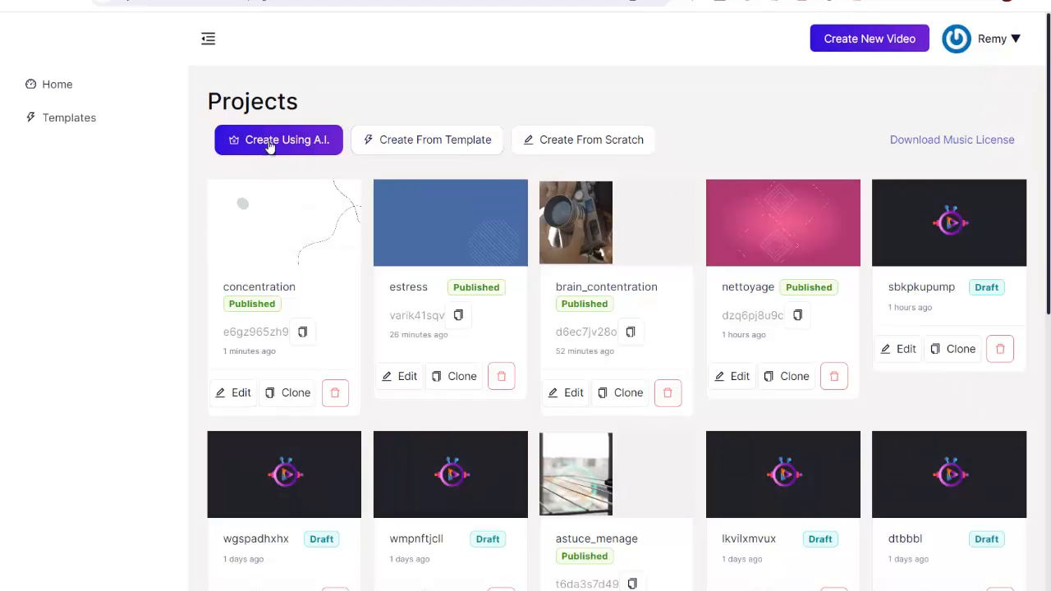